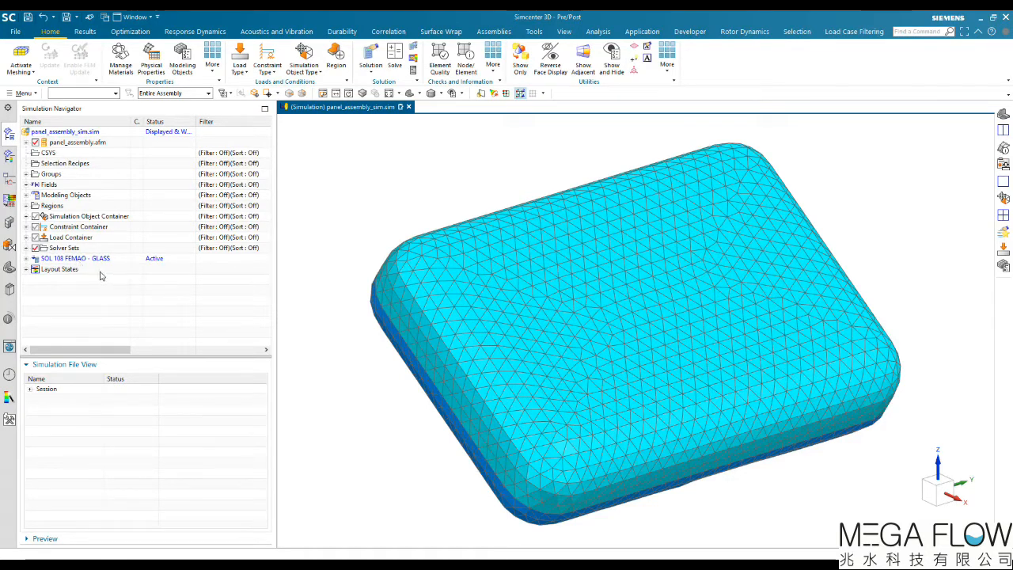
Expand panel_assembly.afm and hide the microphones, acoustic receiver and acoustic sender meshes, leaving only structure_fem.fem displayed
click(26, 142)
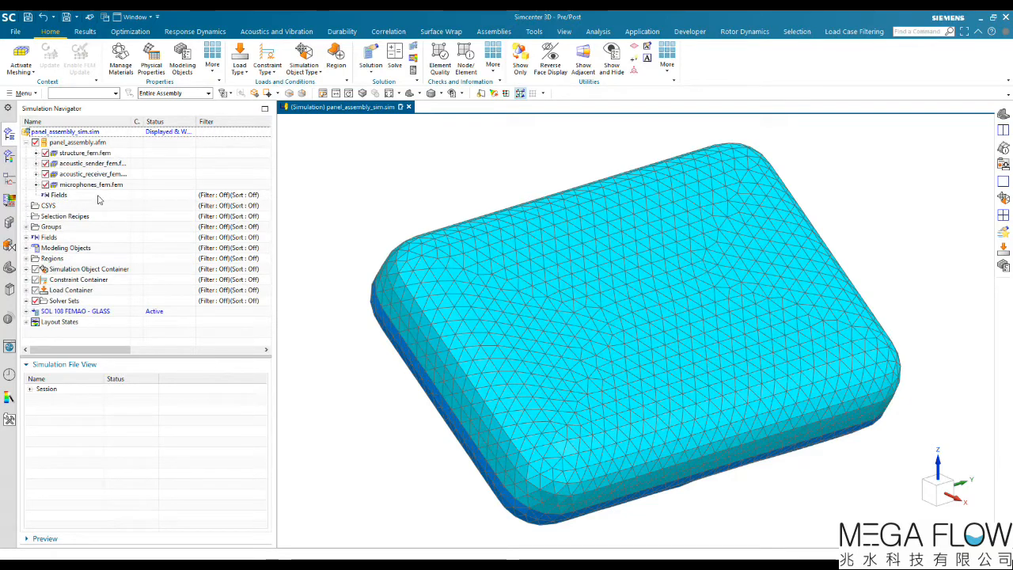
double_click(130, 131)
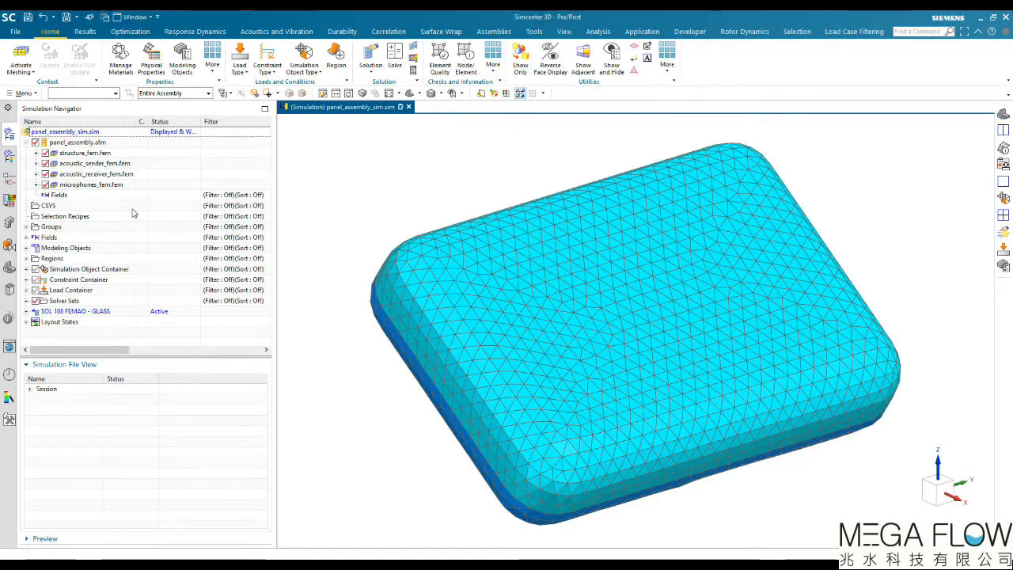
click(46, 185)
click(45, 174)
click(45, 164)
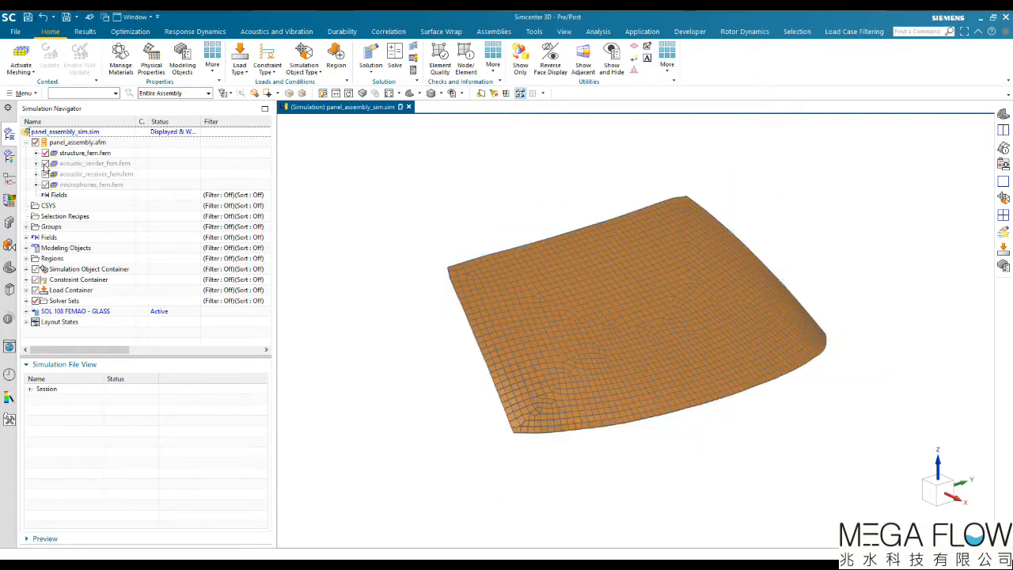
Expand the 3D collectors of structure_fem.fem down to the individual Glass meshes and widen the name column to fit
click(36, 153)
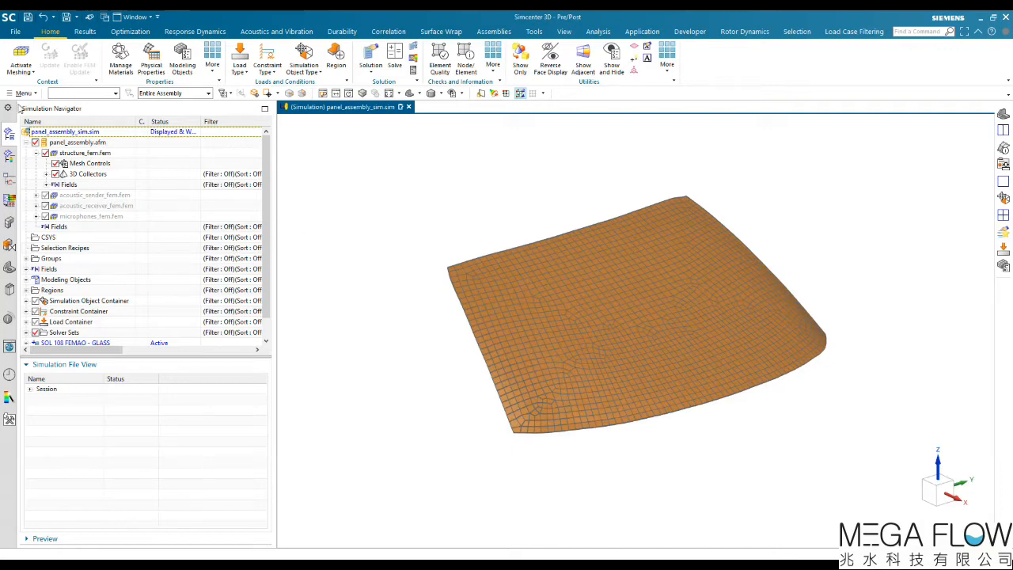
click(46, 175)
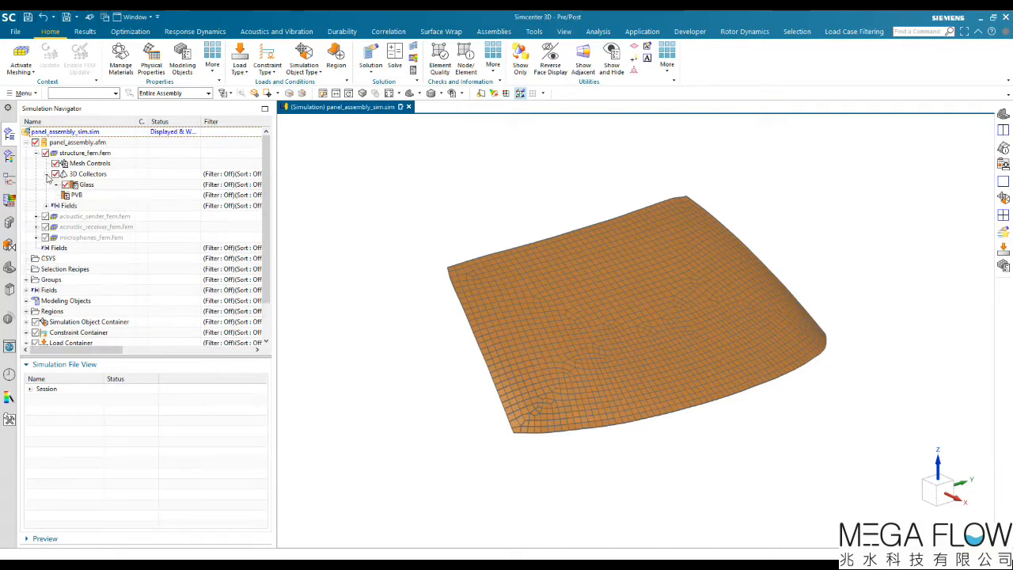
click(57, 184)
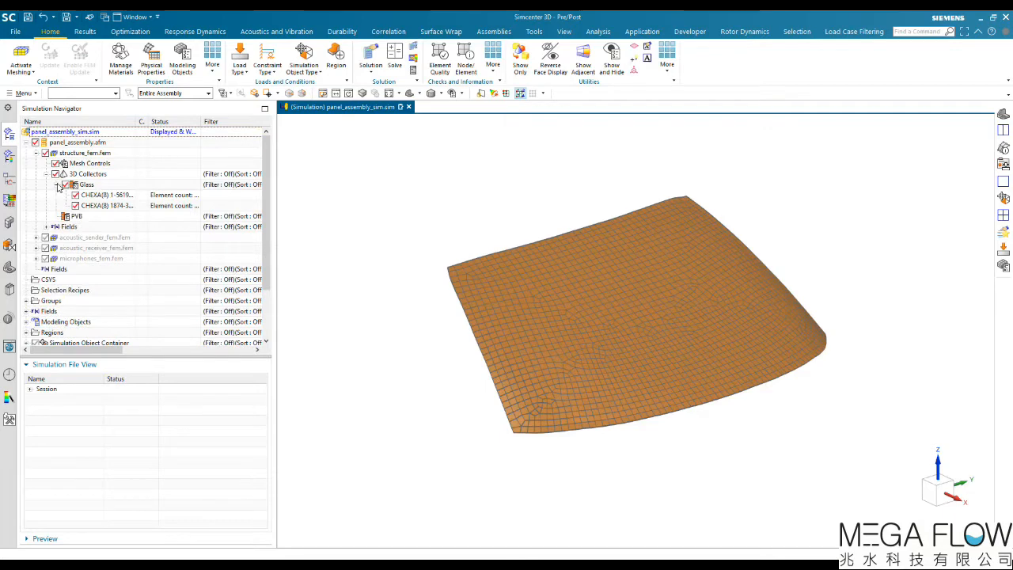
double_click(139, 121)
Highlight the CHEXA(8) 1-5619 and CHEXA(8) 1874-3746 meshes in turn and examine the glass layers at the panel's edge
click(94, 195)
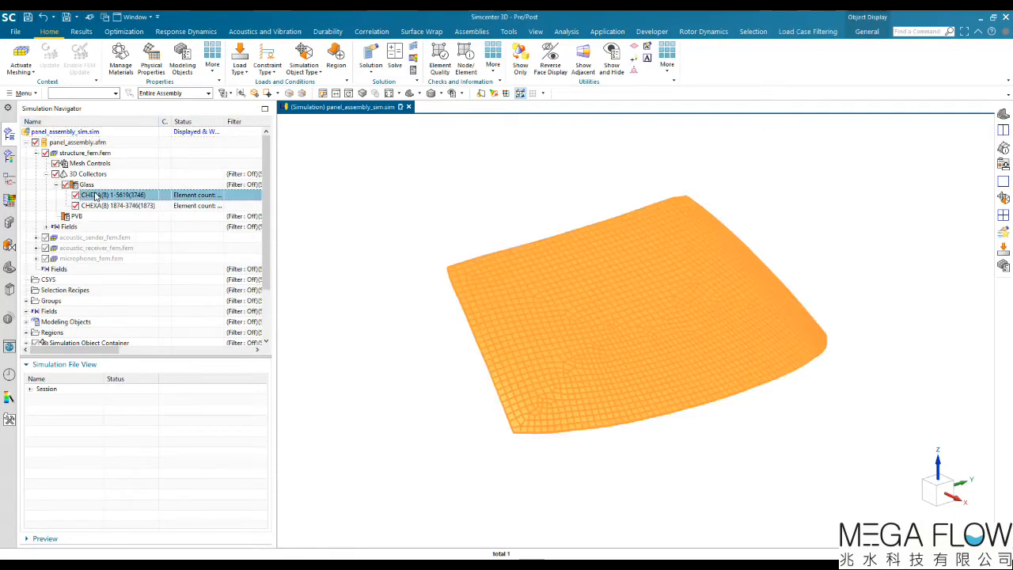
middle_drag(455, 418, 498, 369)
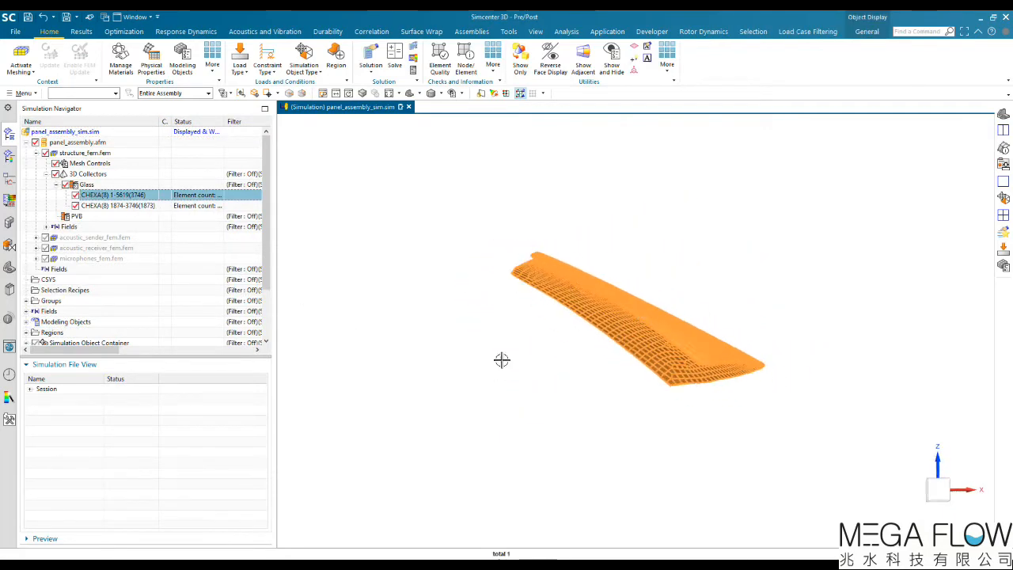
scroll(549, 229, down, 5)
scroll(599, 229, down, 3)
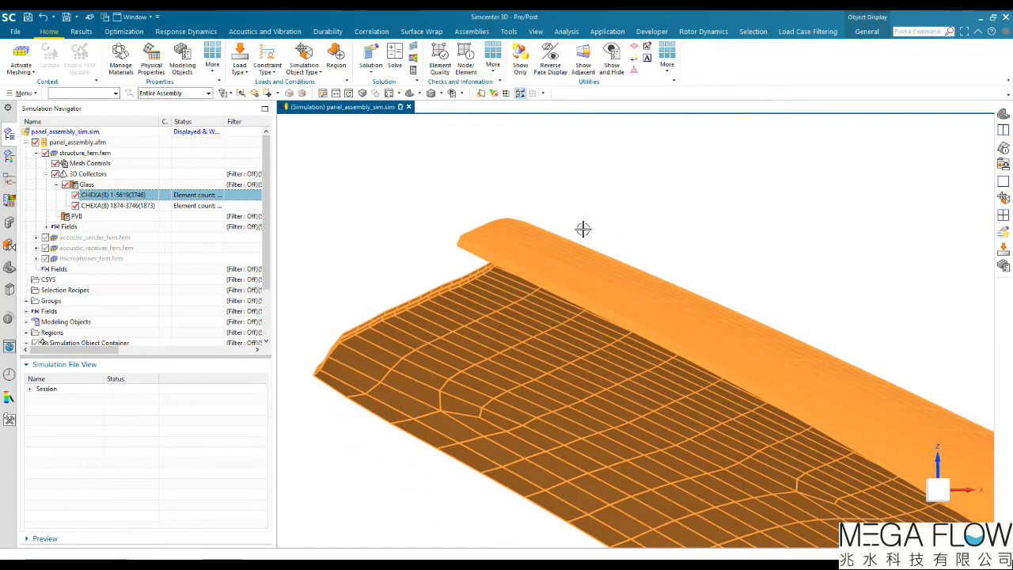
click(84, 186)
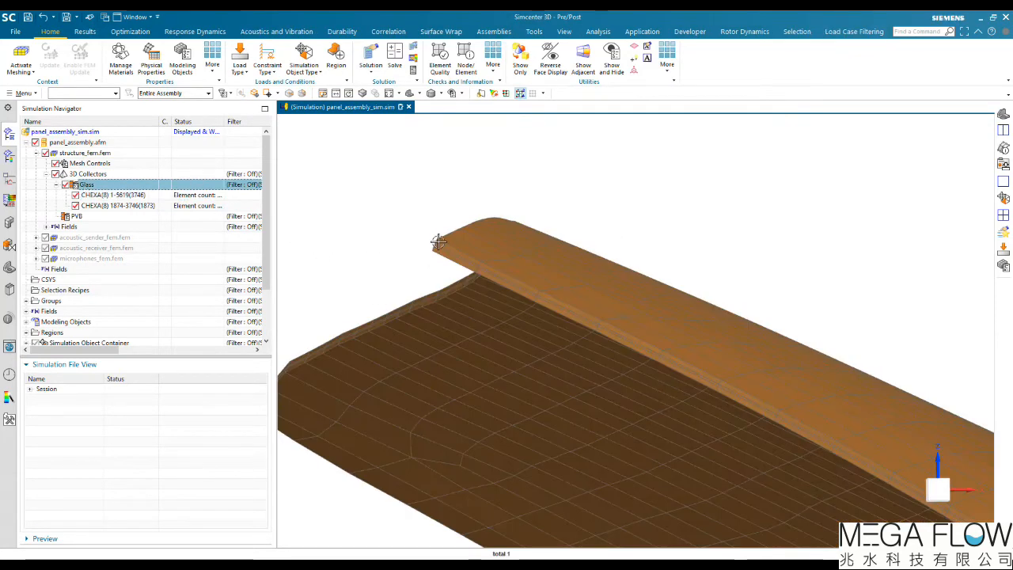
scroll(439, 246, down, 2)
scroll(460, 255, down, 1)
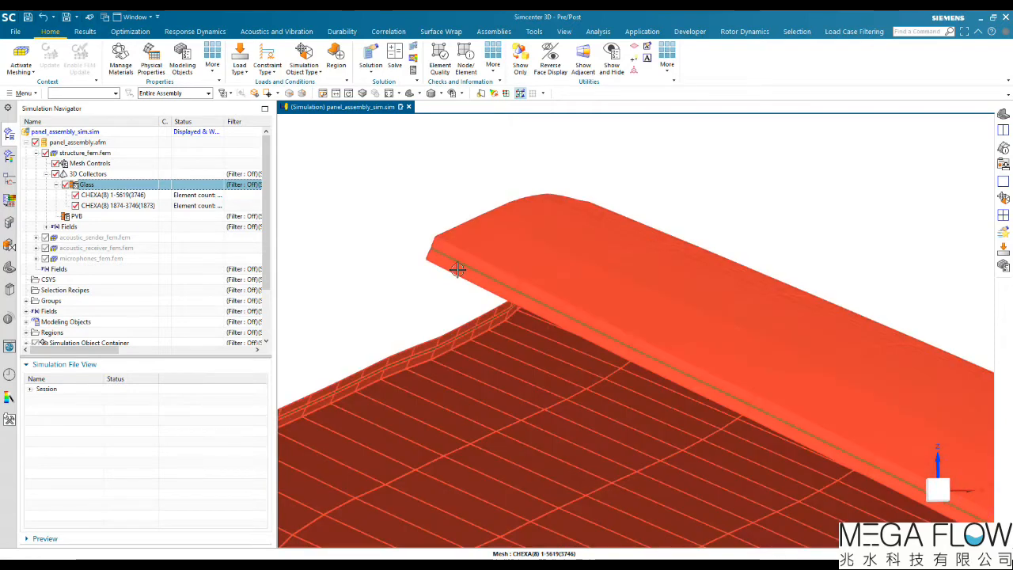
click(99, 196)
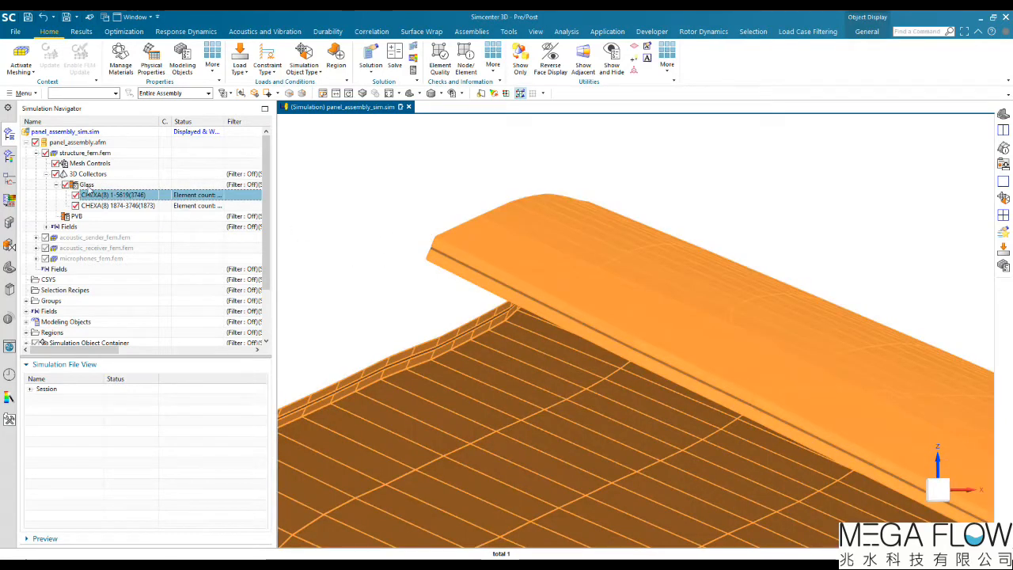
click(102, 206)
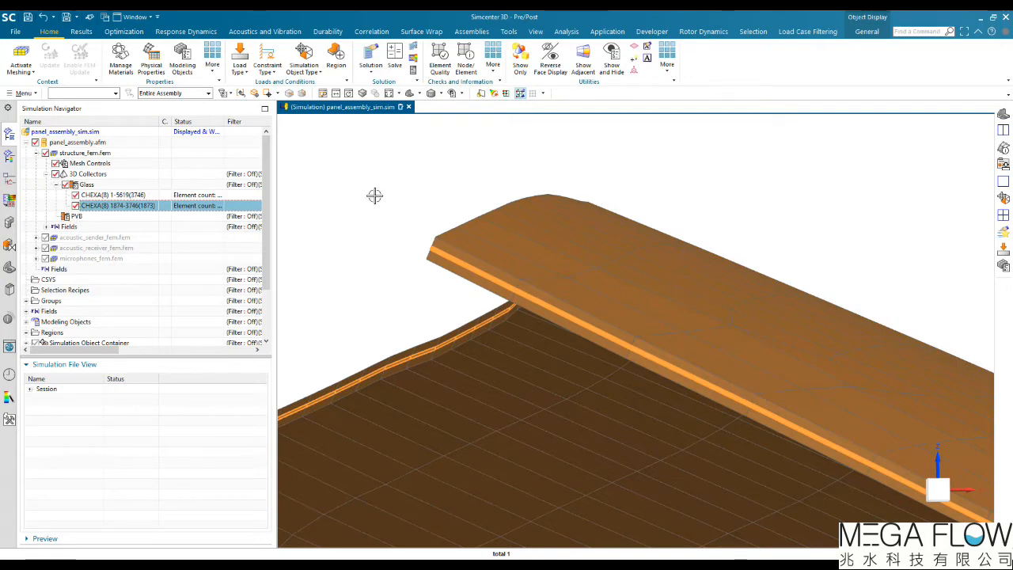
scroll(380, 196, down, 10)
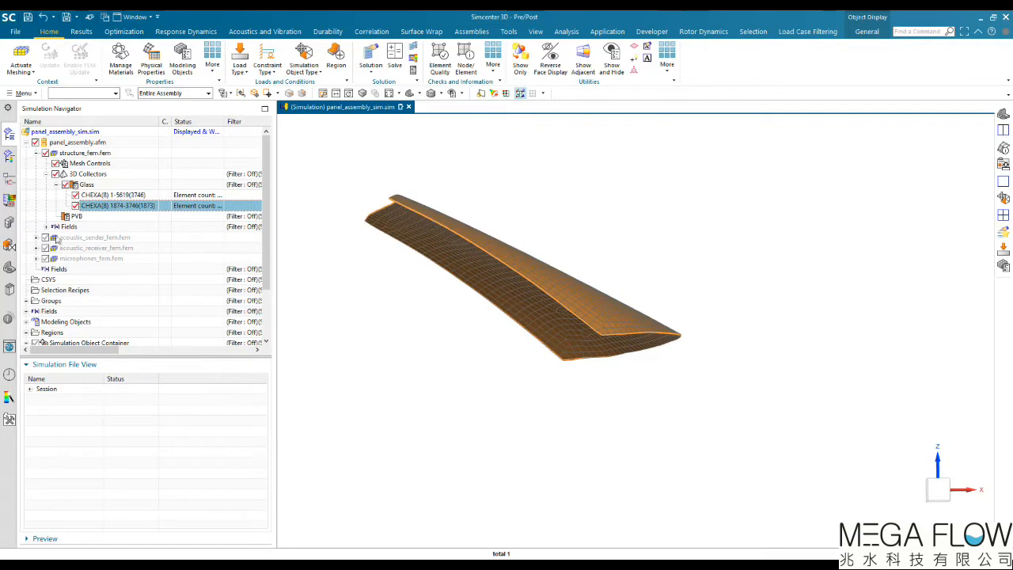
Collapse structure_fem.fem, display the acoustic_sender_fem.fem mesh and examine it together with the glass panel from several angles
click(36, 154)
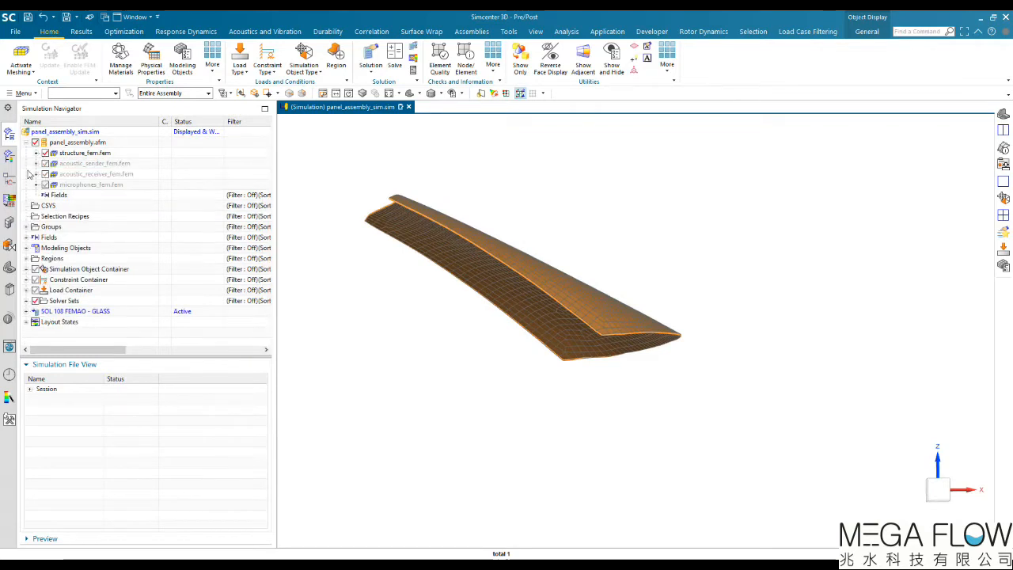
click(36, 164)
click(45, 164)
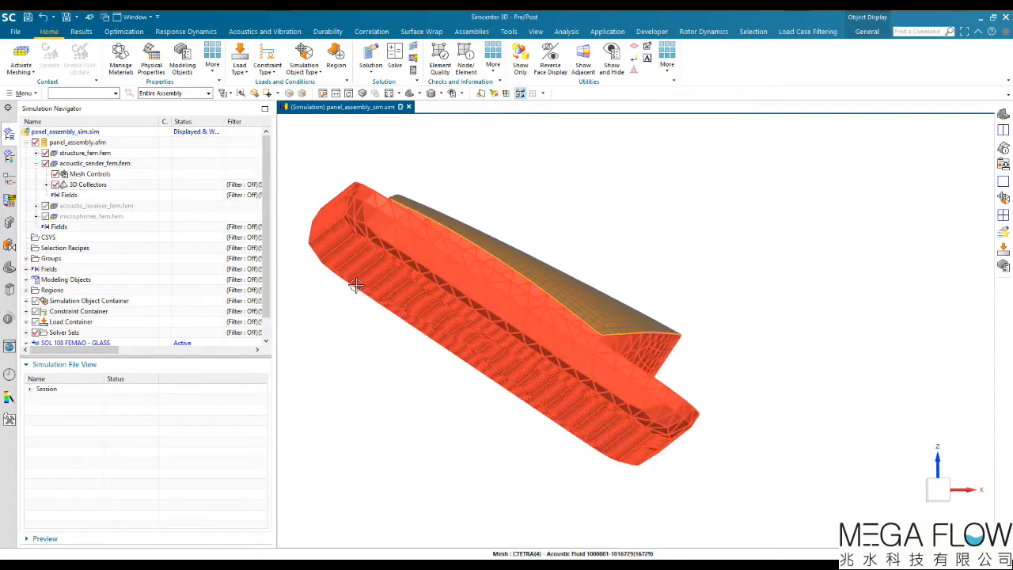
middle_drag(375, 343, 382, 343)
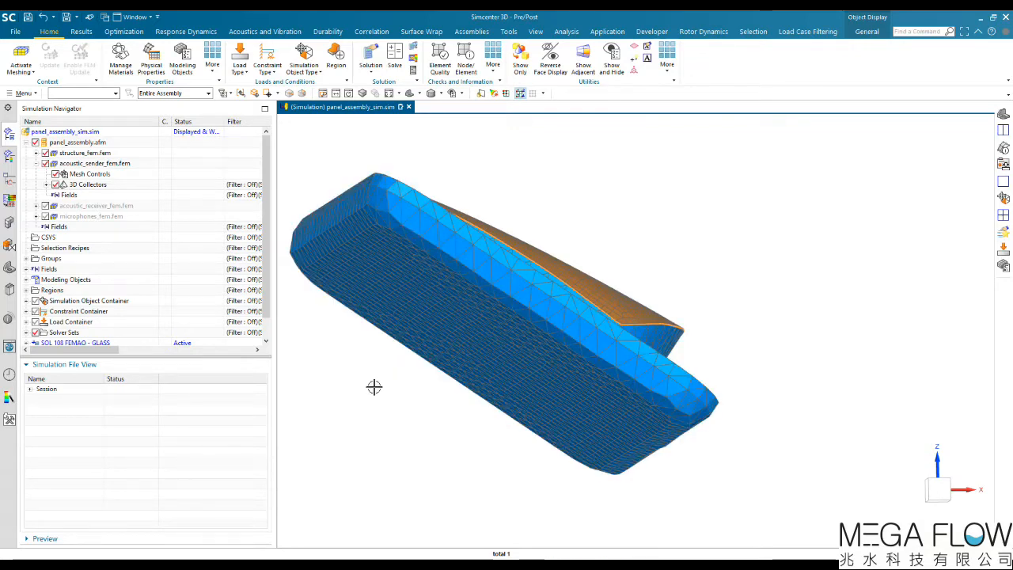
shift+middle_drag(373, 387, 422, 389)
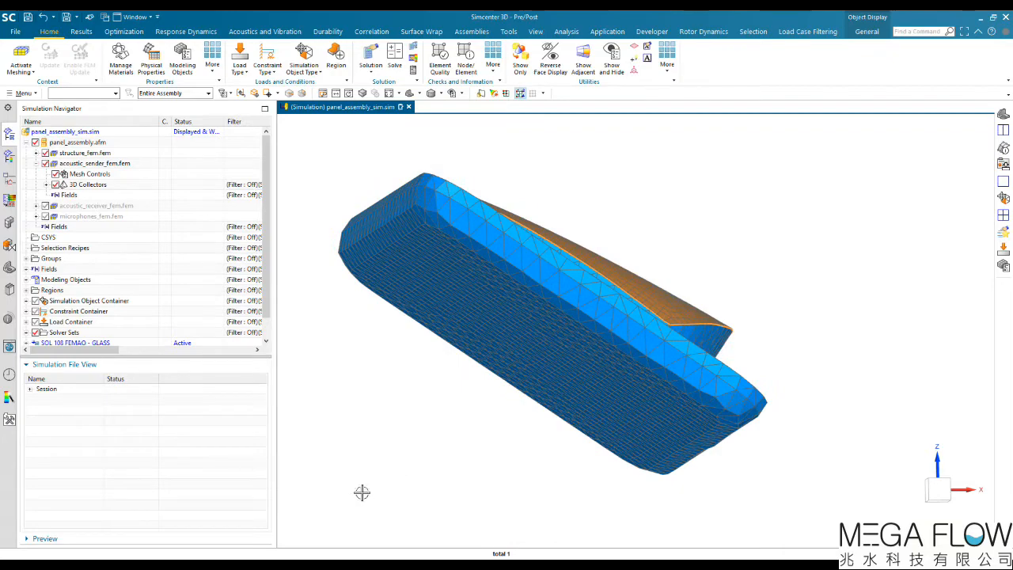
middle_drag(471, 321, 452, 333)
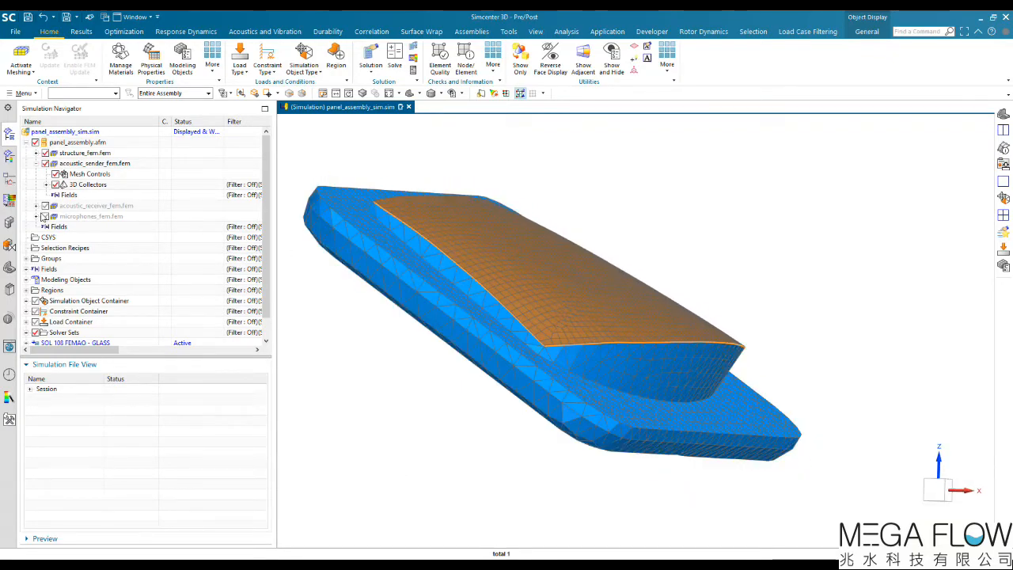
Display the acoustic receiver mesh and temporarily hide the sender mesh to examine how the receiver meets the glass panel
click(45, 205)
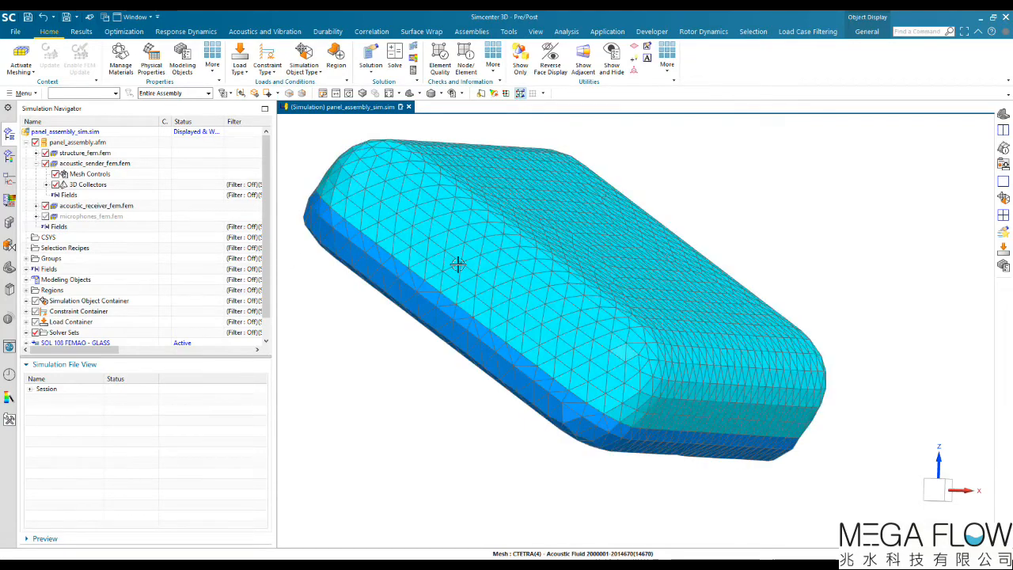
middle_drag(457, 264, 427, 268)
click(45, 163)
middle_drag(441, 329, 475, 255)
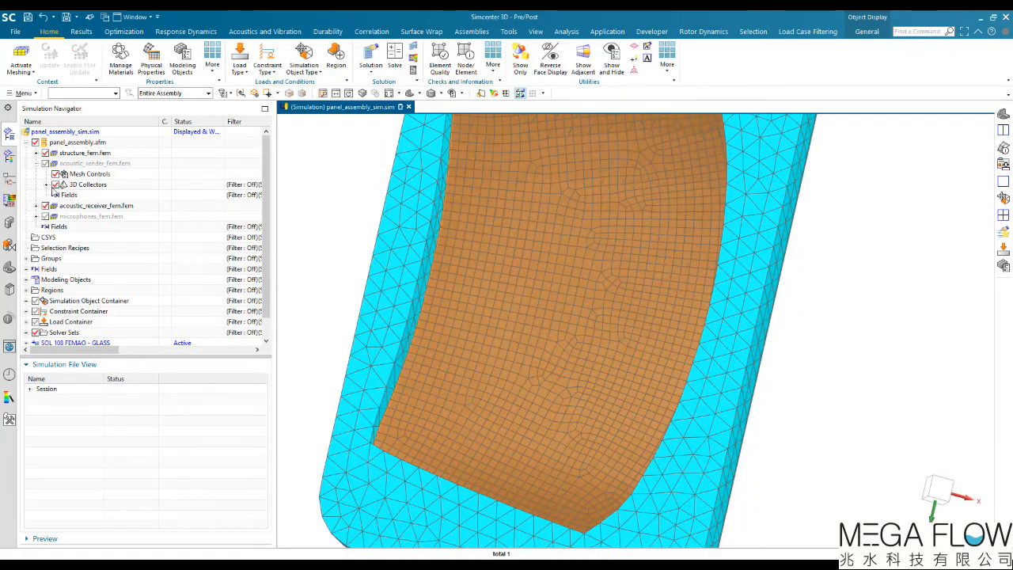
click(45, 164)
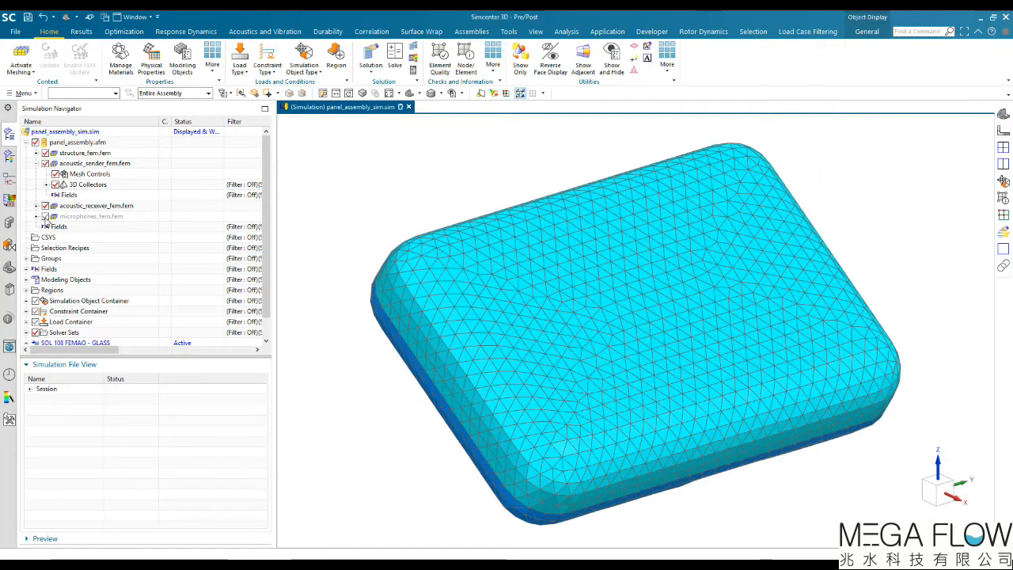
Display the microphones mesh and temporarily hide the sender and receiver meshes to examine the microphone plane above the glass
click(45, 216)
click(45, 163)
click(45, 205)
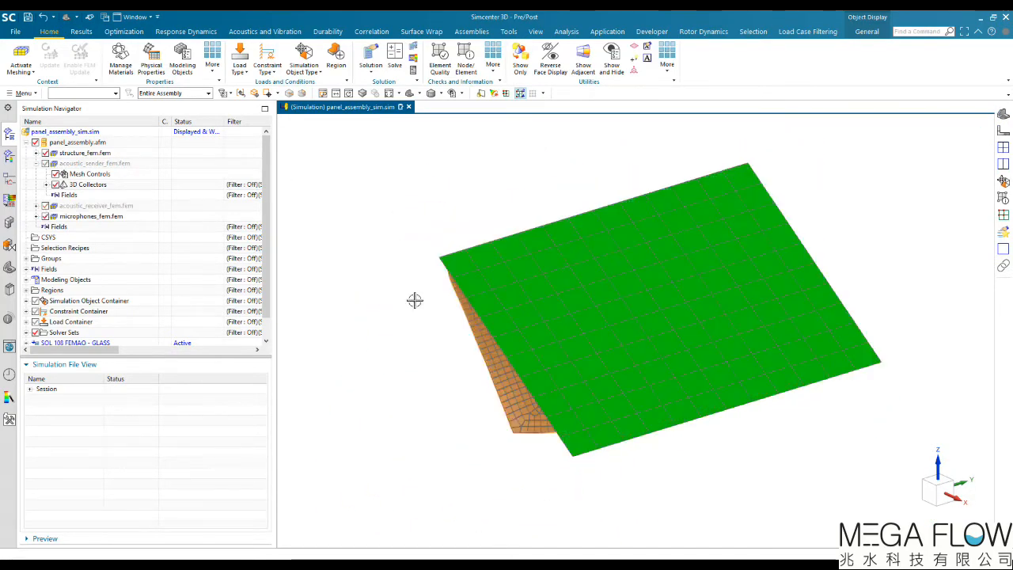
middle_drag(629, 347, 672, 339)
click(45, 163)
click(45, 206)
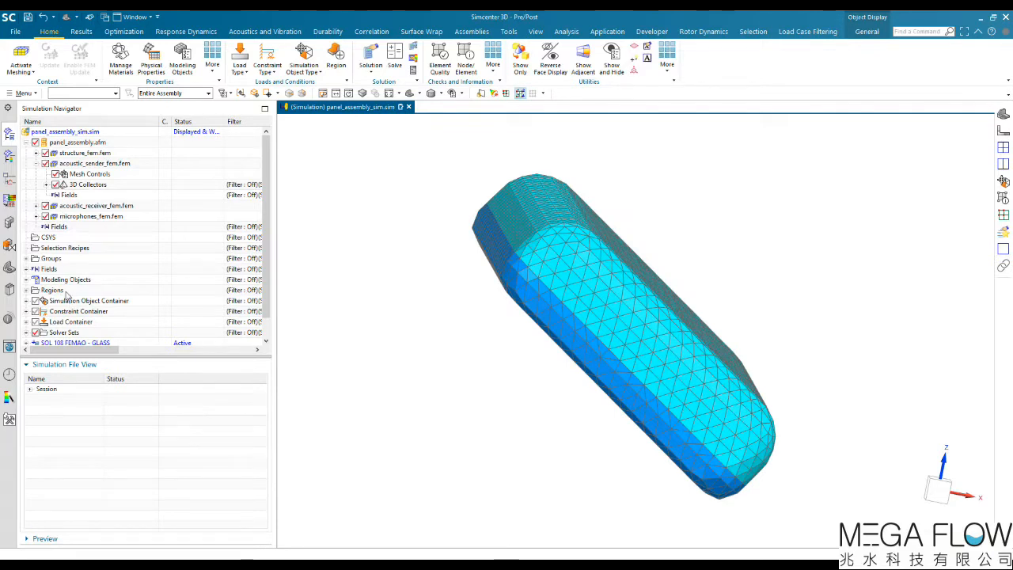
Expand the Simulation Object Container and highlight the AML_Sender and AML_Receiver surfaces in turn
scroll(66, 295, down, 1)
click(26, 280)
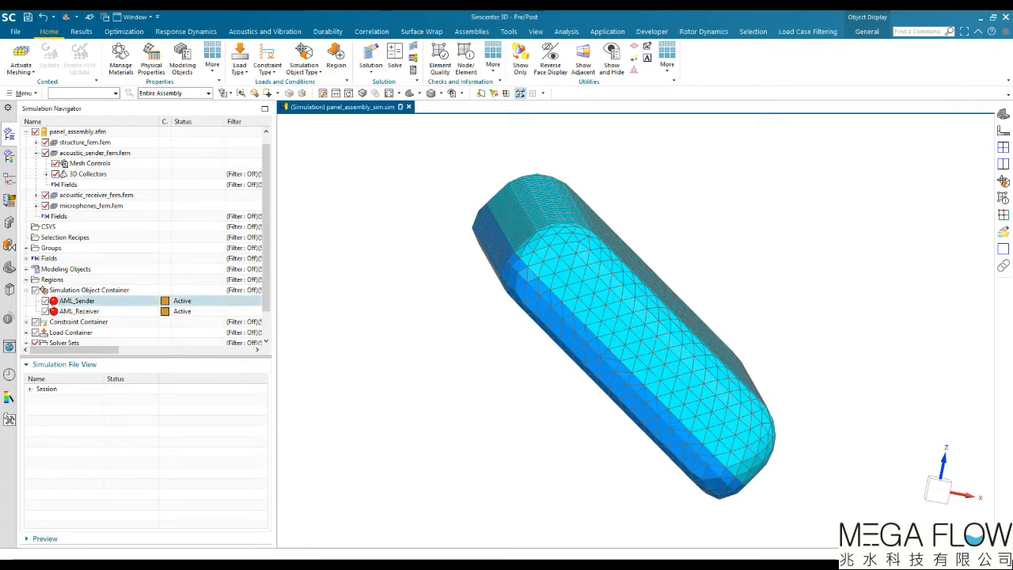
click(82, 303)
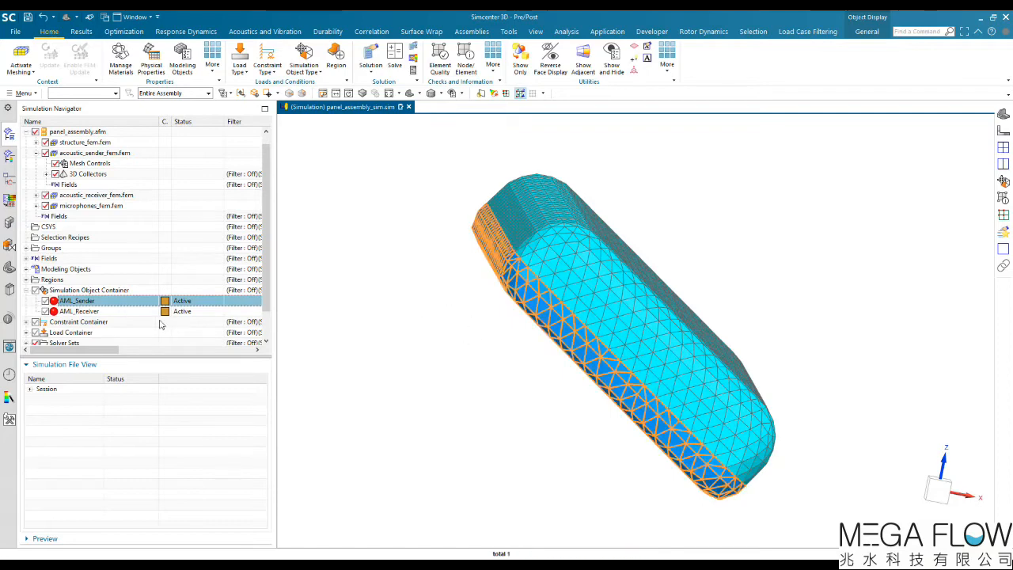
click(72, 313)
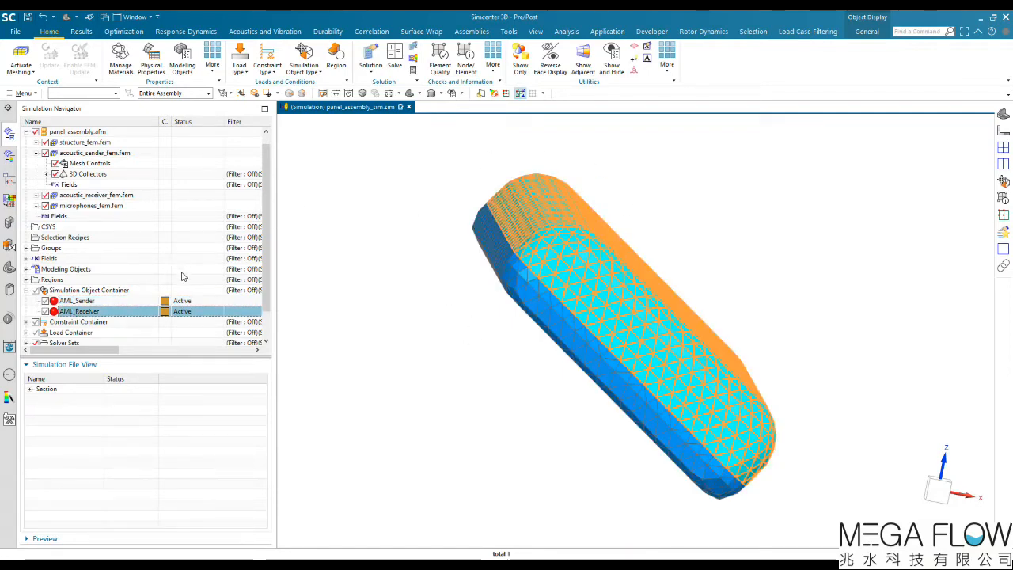
scroll(113, 276, down, 1)
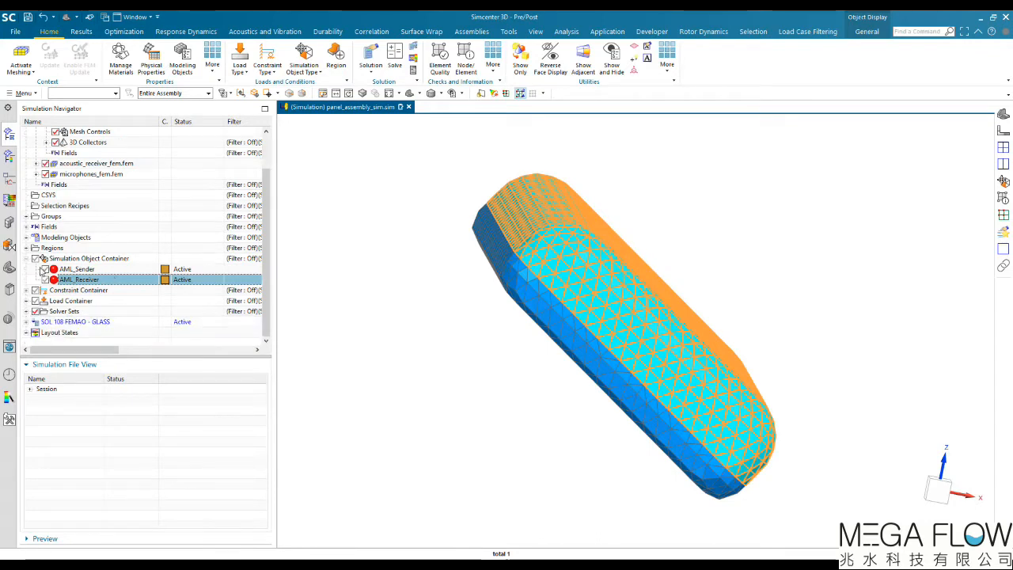
Hide the sender, receiver and microphones meshes, and display the UserDefined(1) constraint to examine it along the glass edges
scroll(61, 224, up, 2)
click(45, 163)
click(45, 205)
click(45, 216)
scroll(83, 262, down, 2)
click(36, 290)
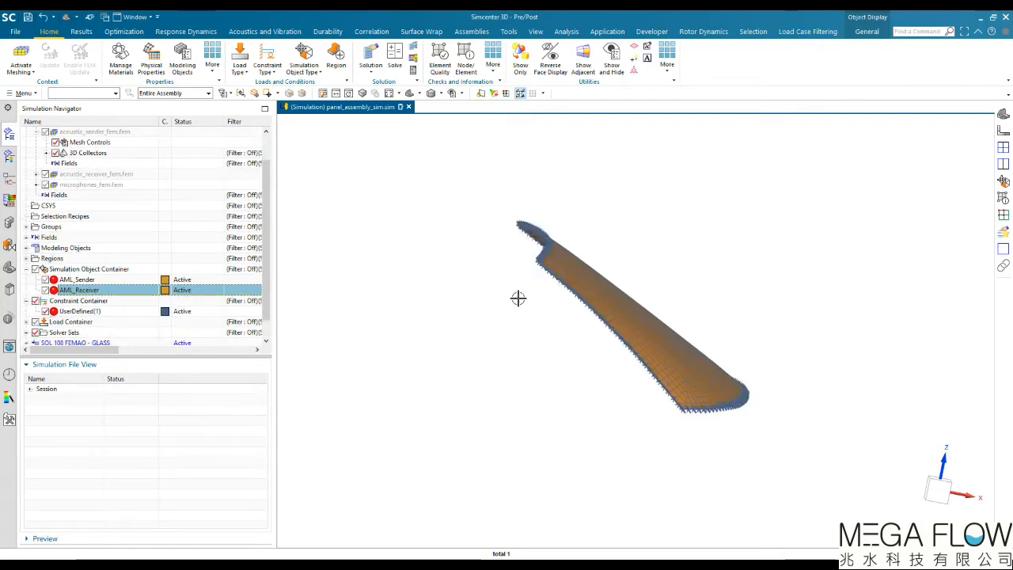
scroll(518, 262, up, 5)
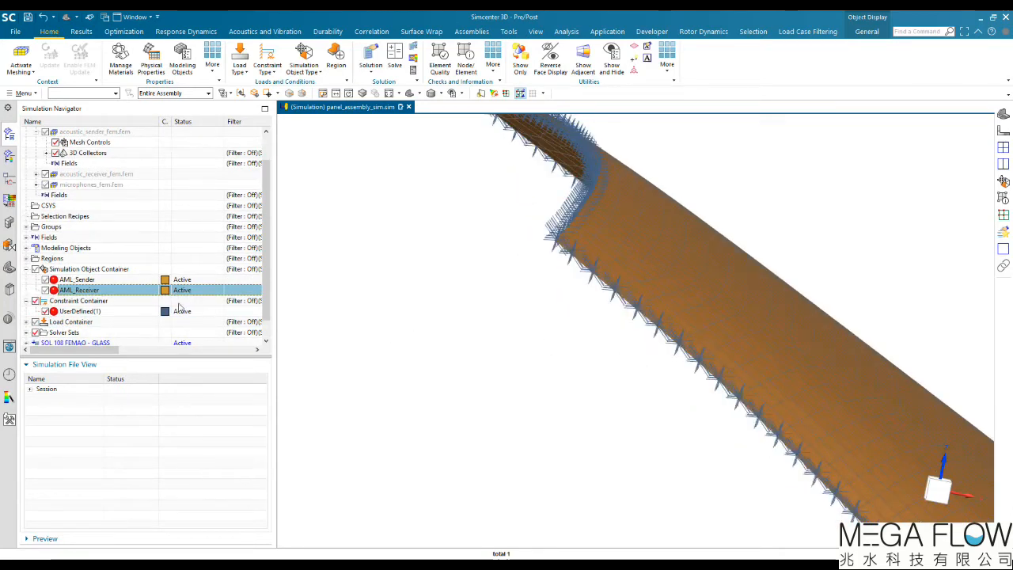
Display the Distributed Acoustic Plane Waves(1) load and examine the plane waves arranged around the panel
click(36, 321)
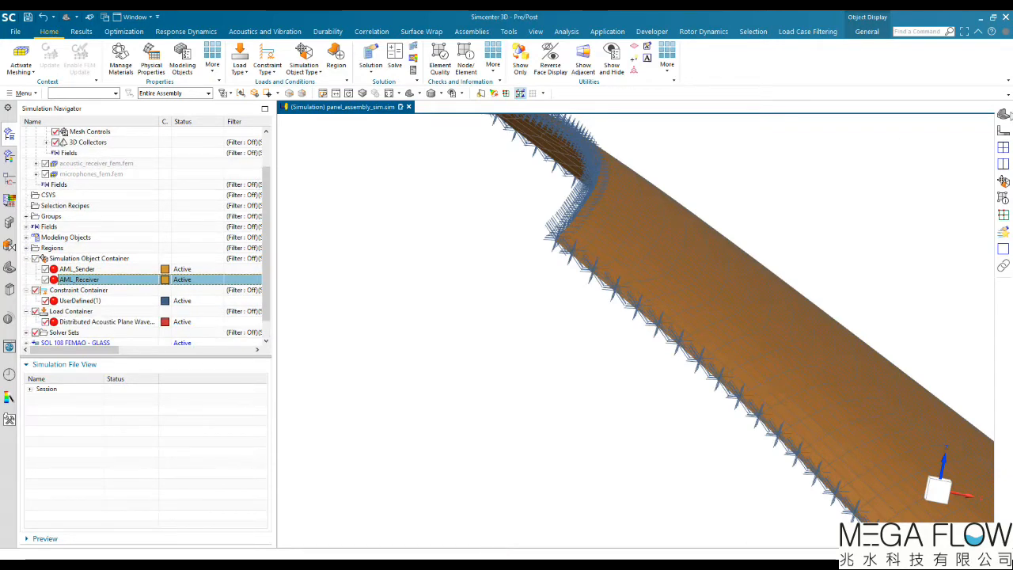
click(1004, 114)
middle_drag(575, 299, 497, 313)
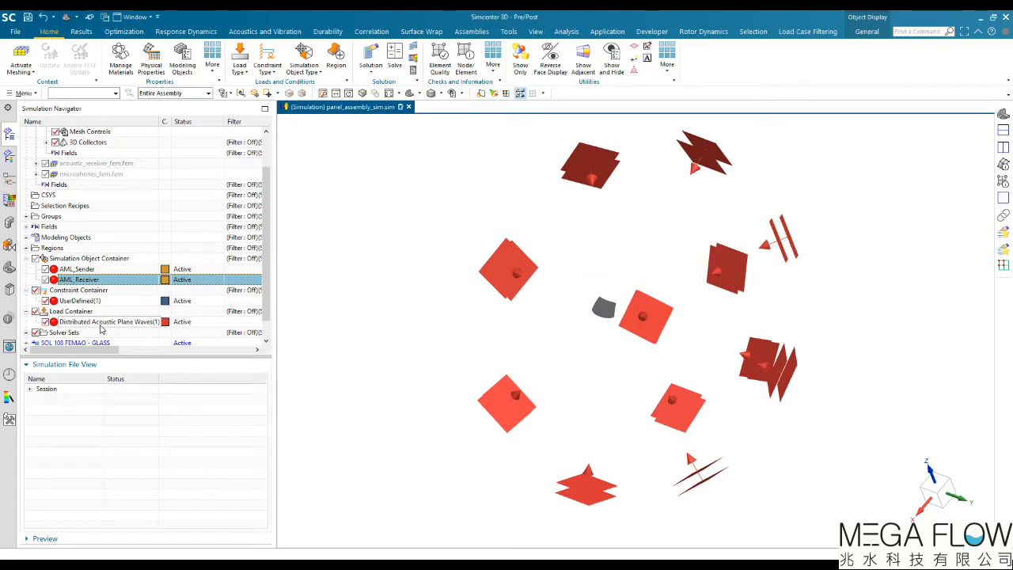
middle_drag(630, 258, 657, 289)
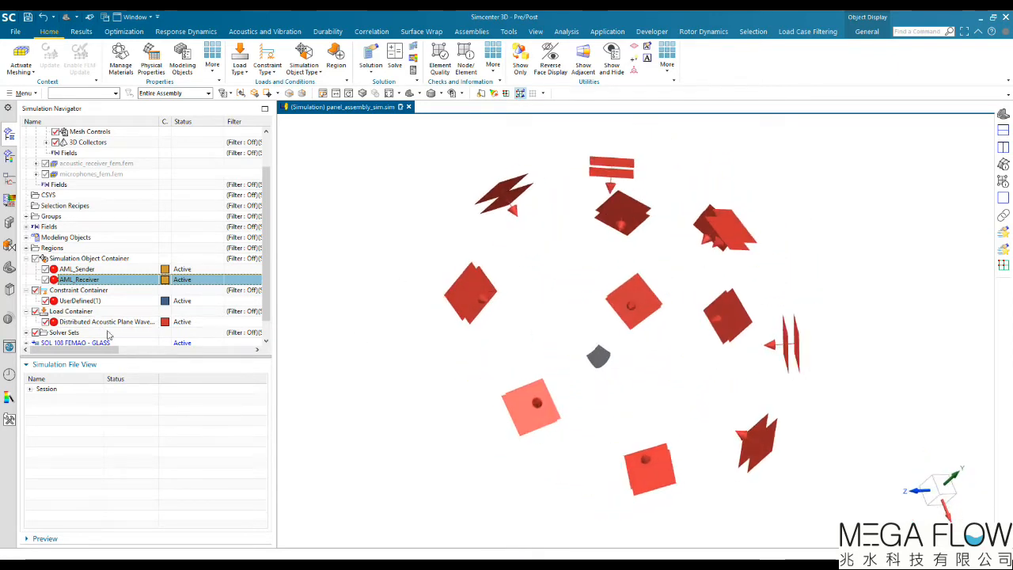
Open the Distributed Acoustic Plane Waves(1) load definition and display the receiver and microphones meshes to examine its sphere settings around the panel
right_click(124, 323)
click(153, 335)
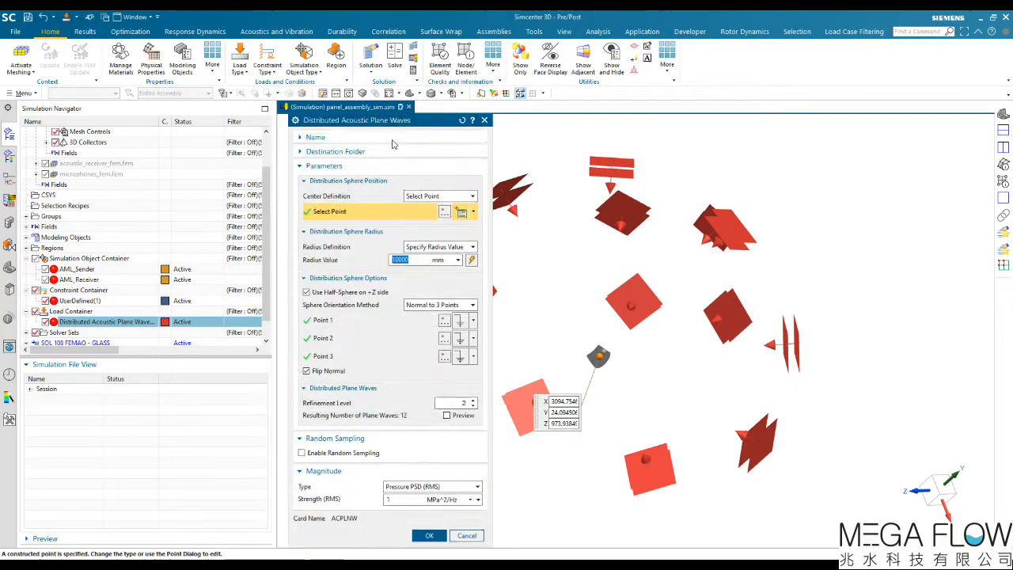
scroll(165, 173, up, 2)
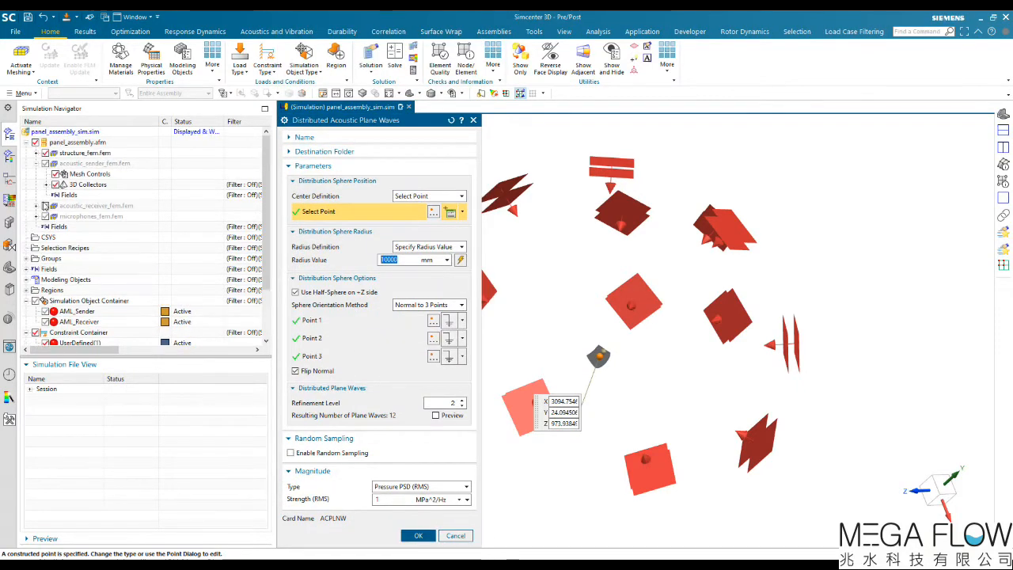
click(45, 205)
click(45, 215)
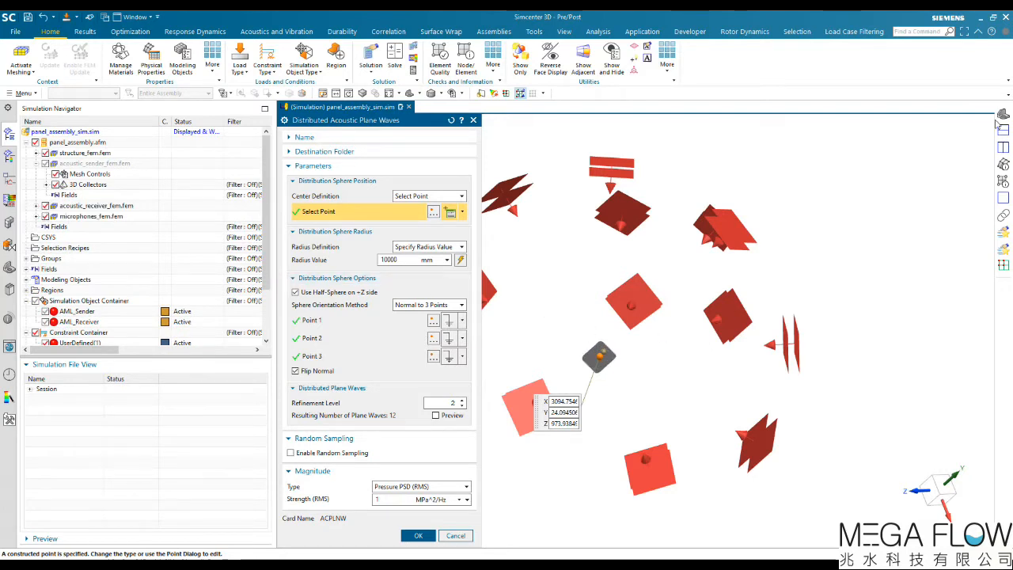
middle_drag(577, 280, 554, 412)
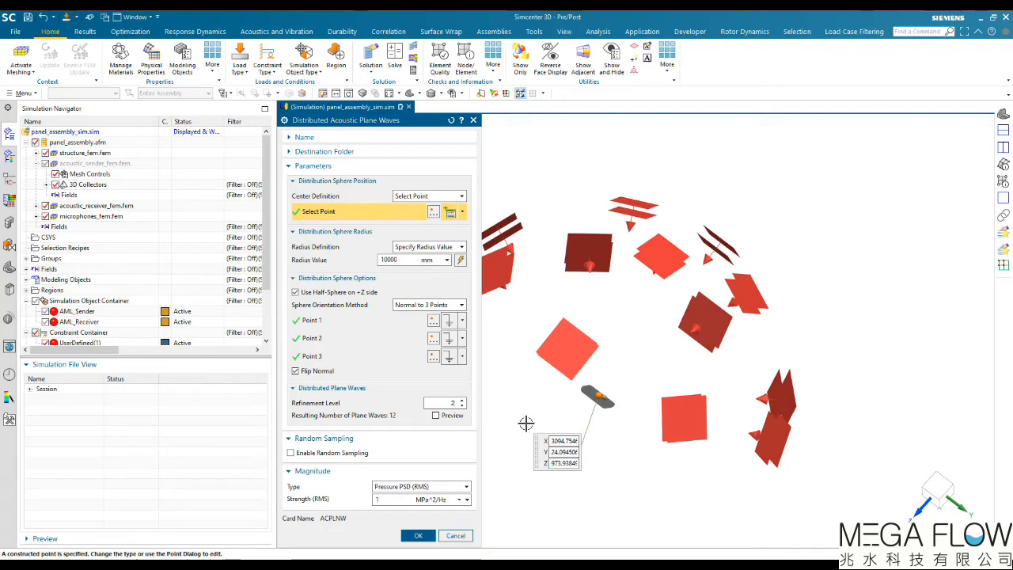
middle_drag(558, 397, 539, 386)
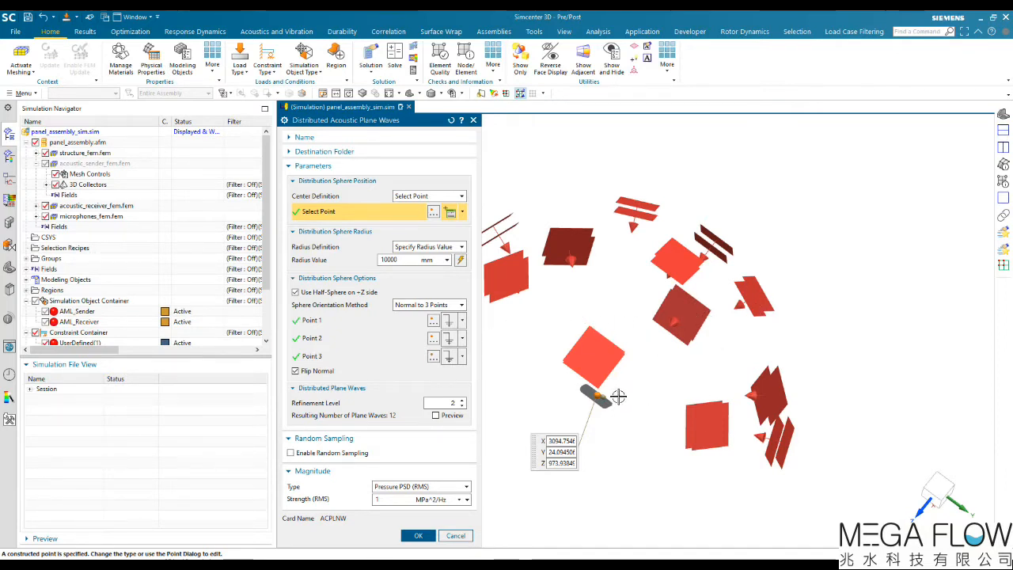
Display the sender mesh and hide the receiver mesh to examine the plane waves relative to the panel, and cancel the load dialog
scroll(595, 410, up, 3)
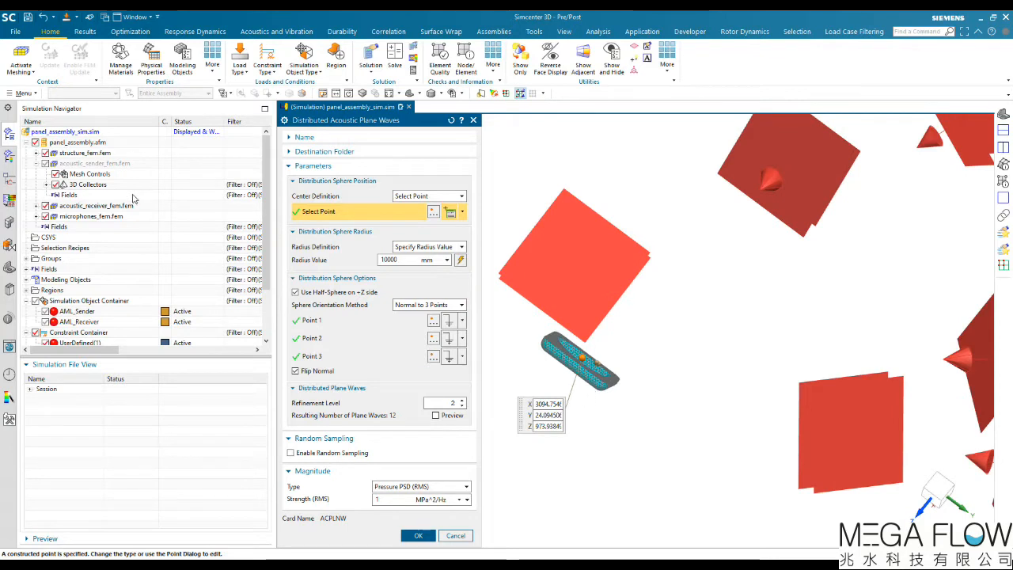
click(45, 164)
click(45, 205)
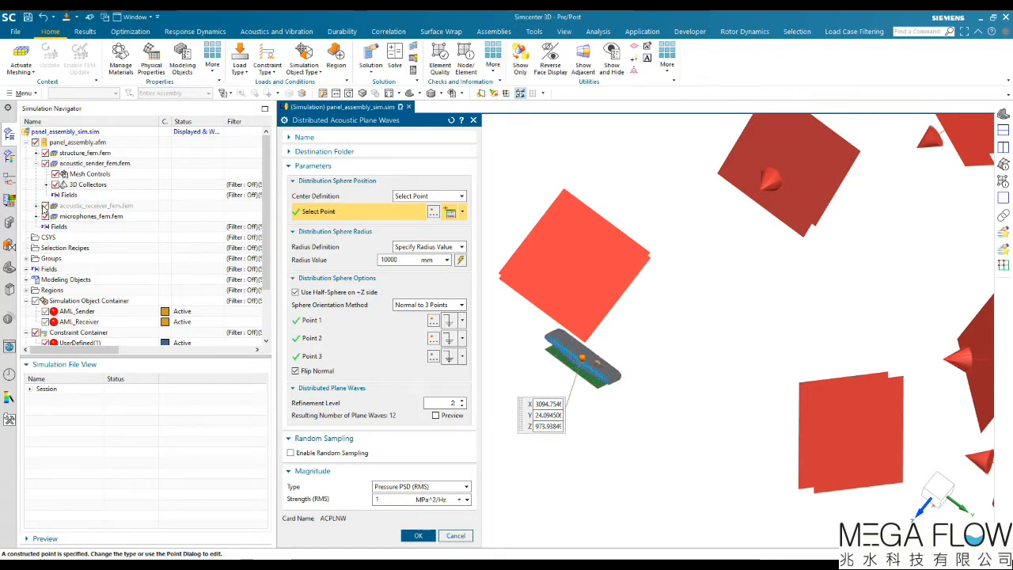
scroll(523, 370, down, 3)
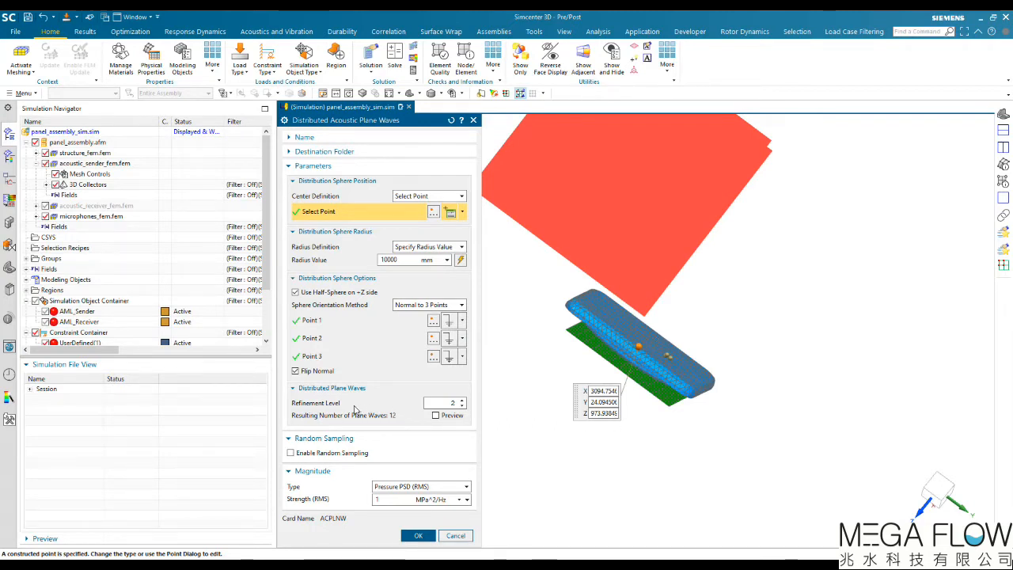
scroll(728, 393, up, 5)
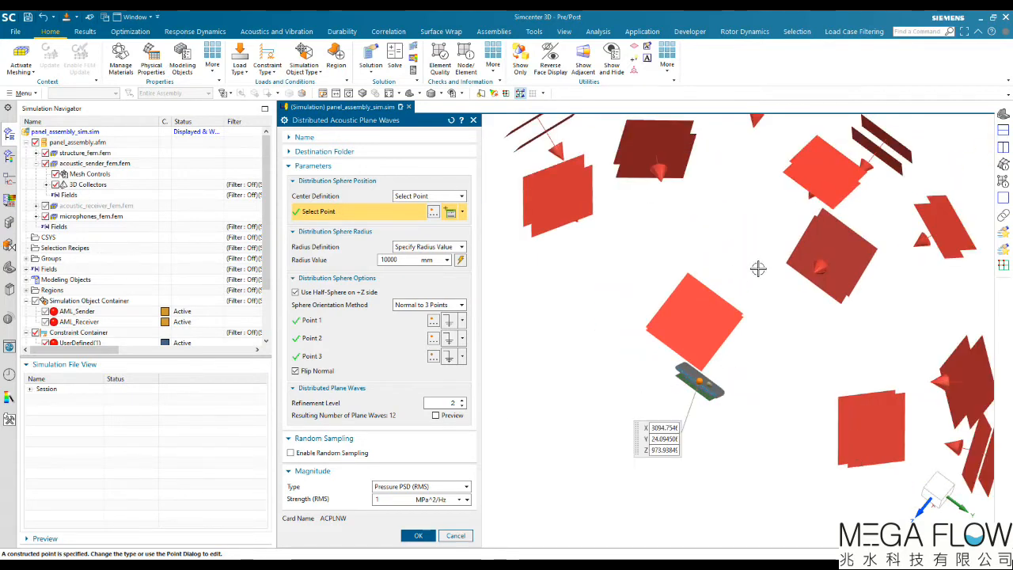
scroll(760, 265, up, 2)
scroll(727, 290, up, 2)
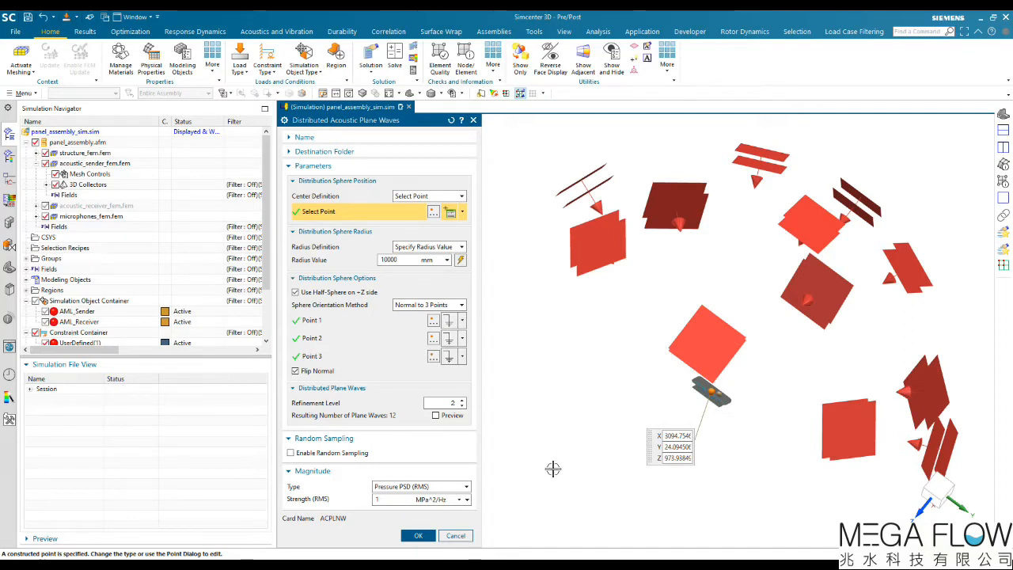
click(458, 537)
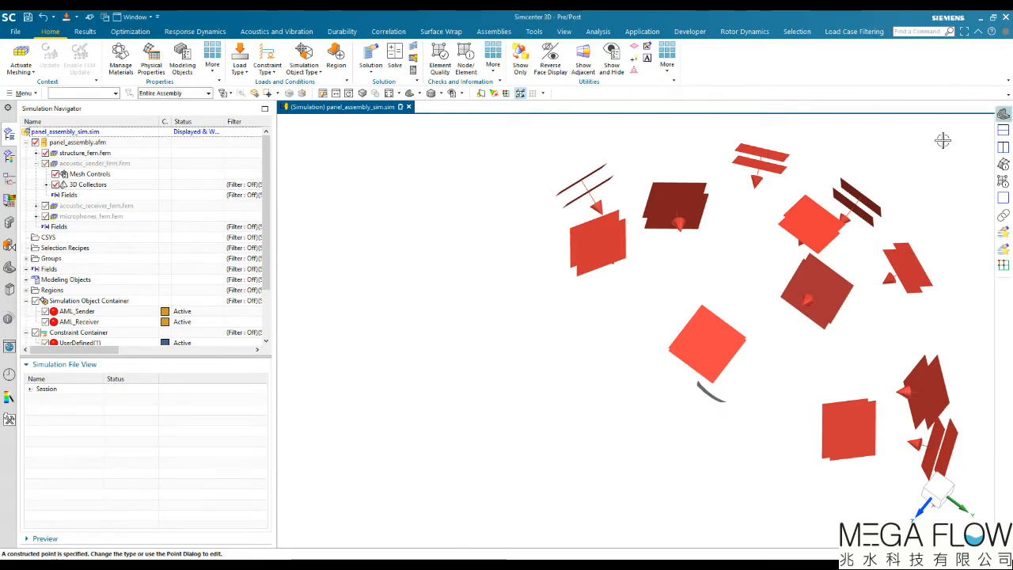
Redisplay the sender, receiver and microphones meshes, fit the model in view and collapse the panel_assembly.afm branch
scroll(65, 244, down, 2)
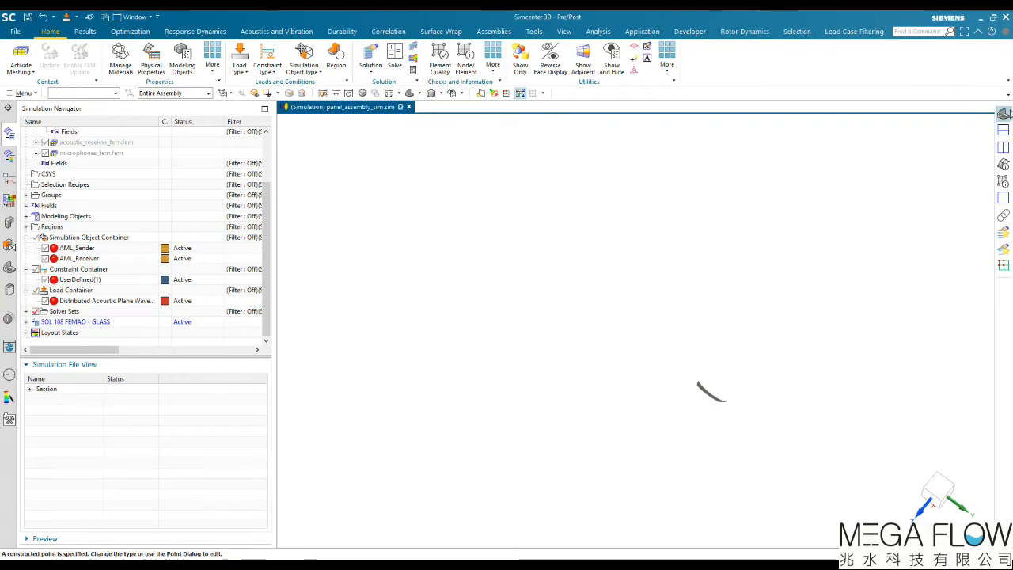
scroll(113, 174, up, 2)
click(45, 163)
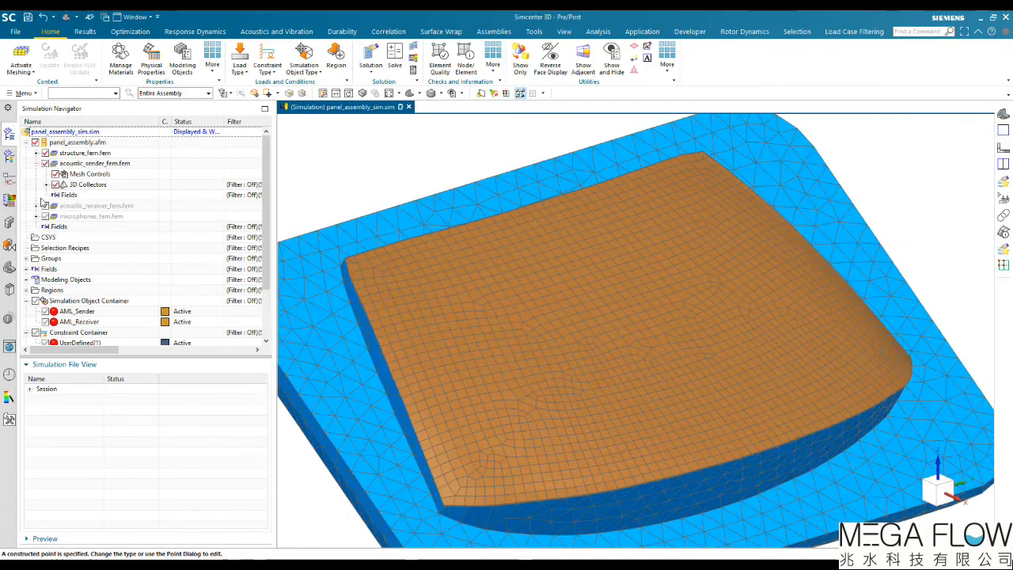
click(46, 205)
click(45, 216)
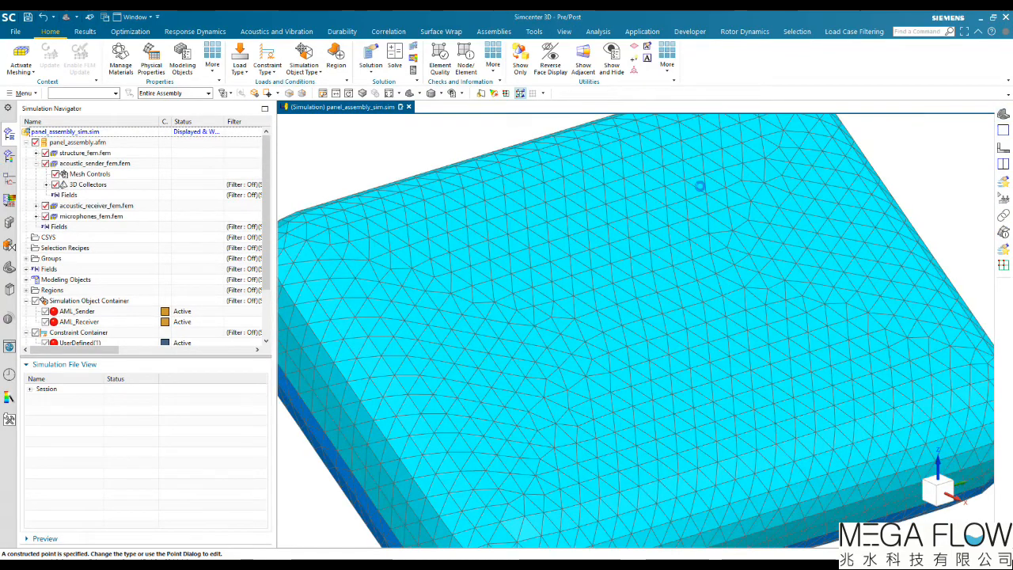
key(ctrl+f)
scroll(38, 178, down, 2)
scroll(37, 178, up, 2)
click(27, 142)
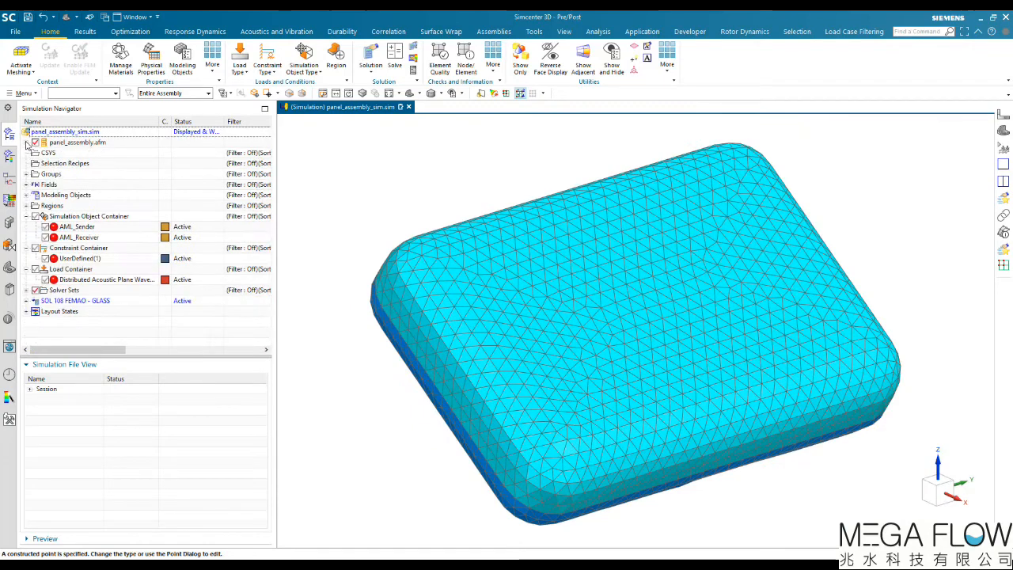
Expand the SOL 108 FEMAO - GLASS solution to examine its simulation objects, constraints and subcase loads, with full names readable
click(26, 301)
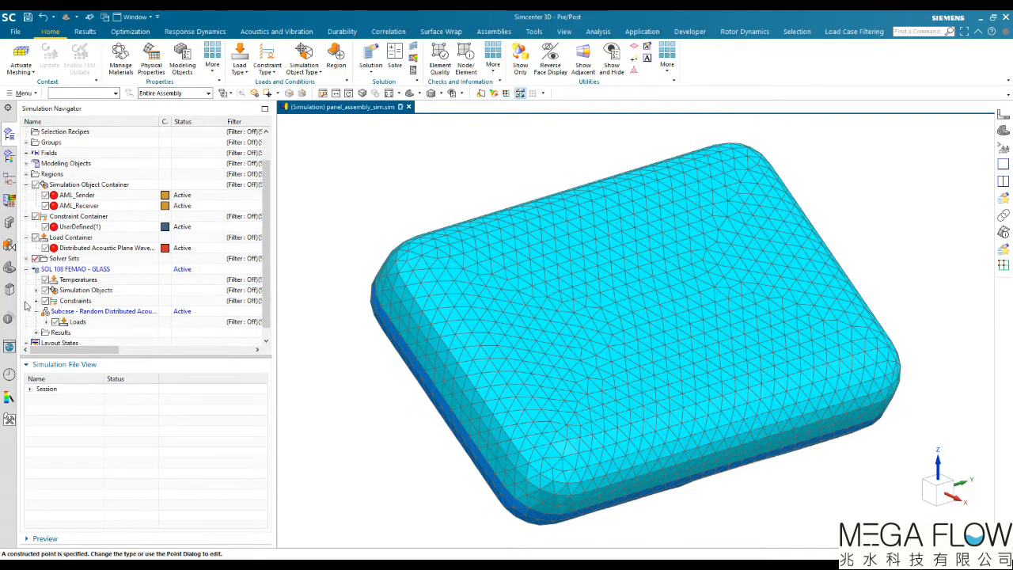
right_click(80, 269)
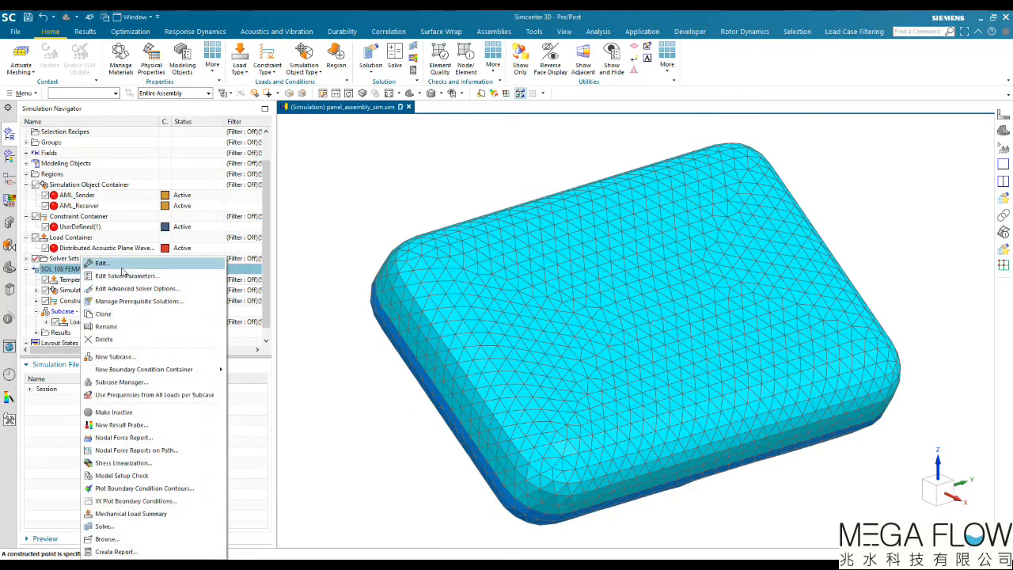
click(57, 273)
click(36, 291)
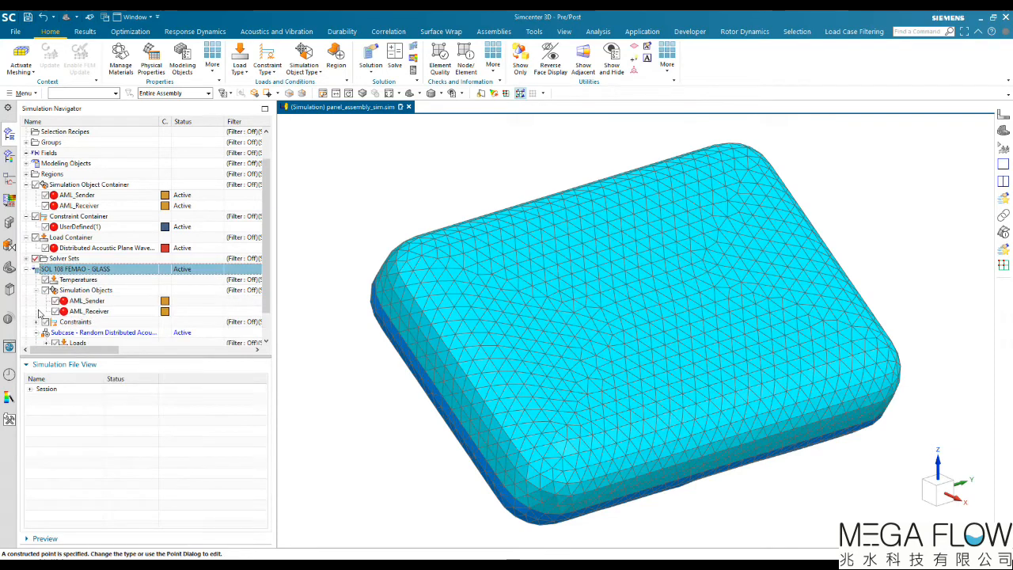
click(36, 321)
scroll(62, 309, down, 2)
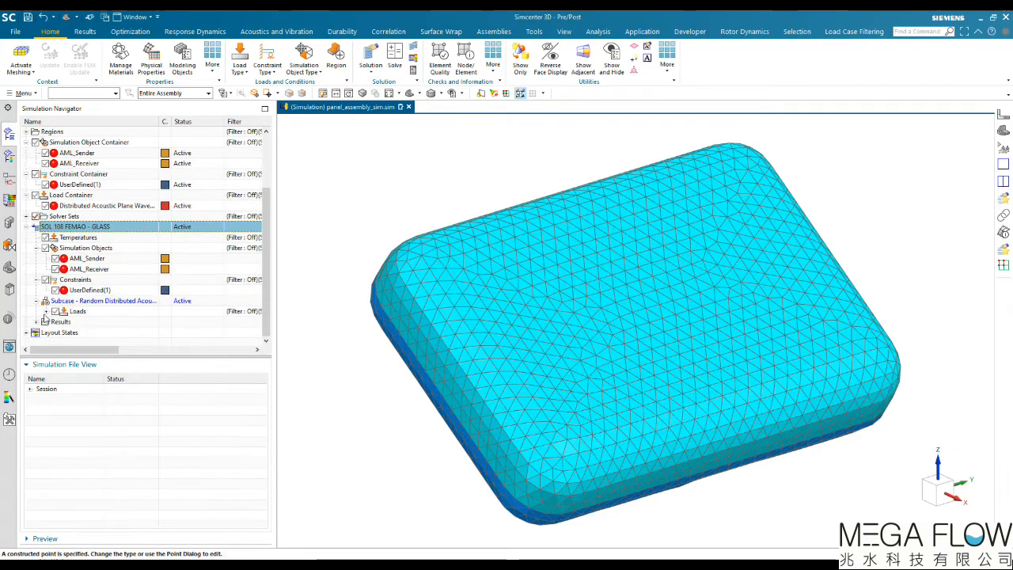
click(46, 311)
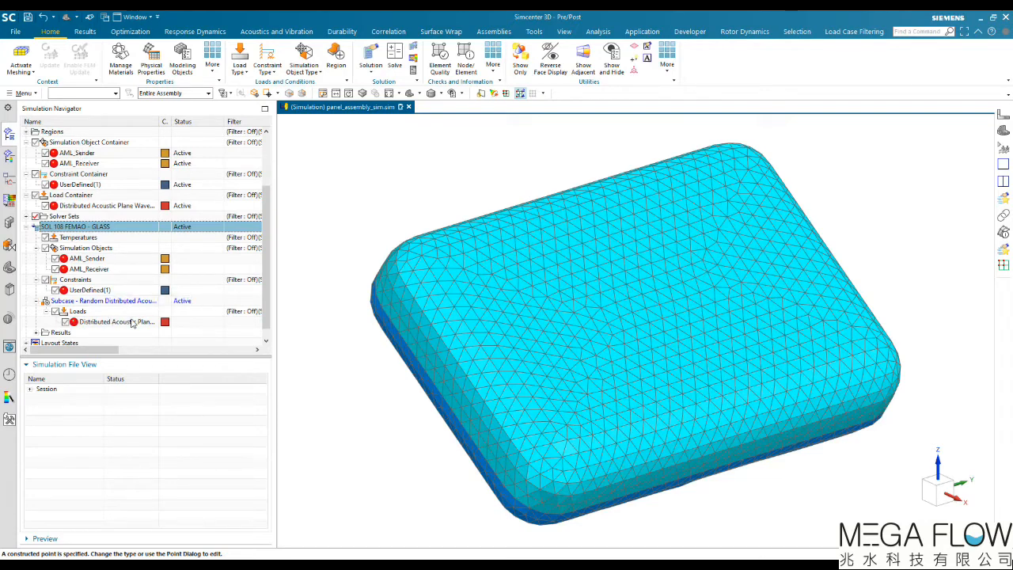
double_click(158, 119)
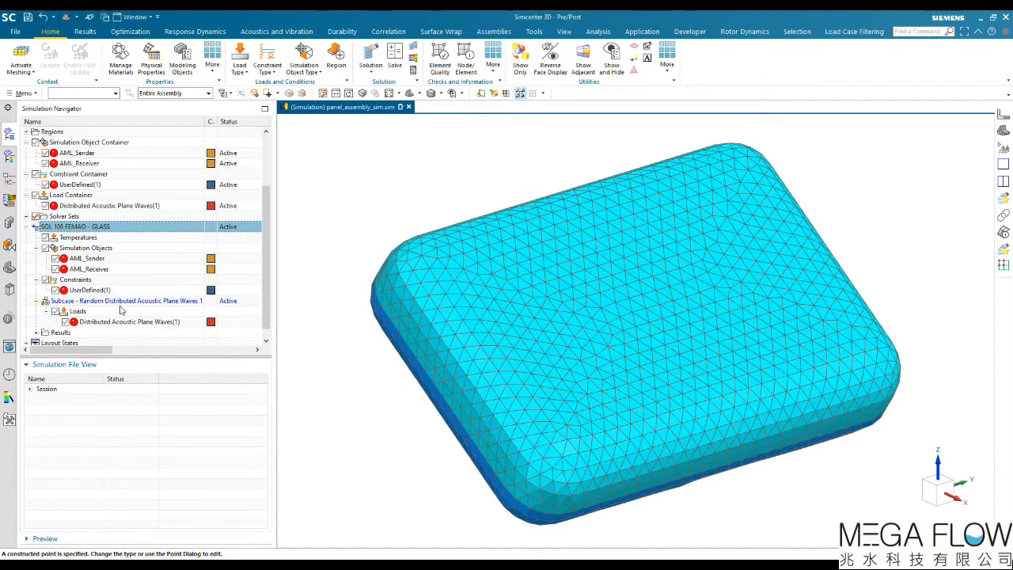
Examine the step types offered for a new subcase of SOL 108 FEMAO - GLASS, and close without creating one
right_click(84, 230)
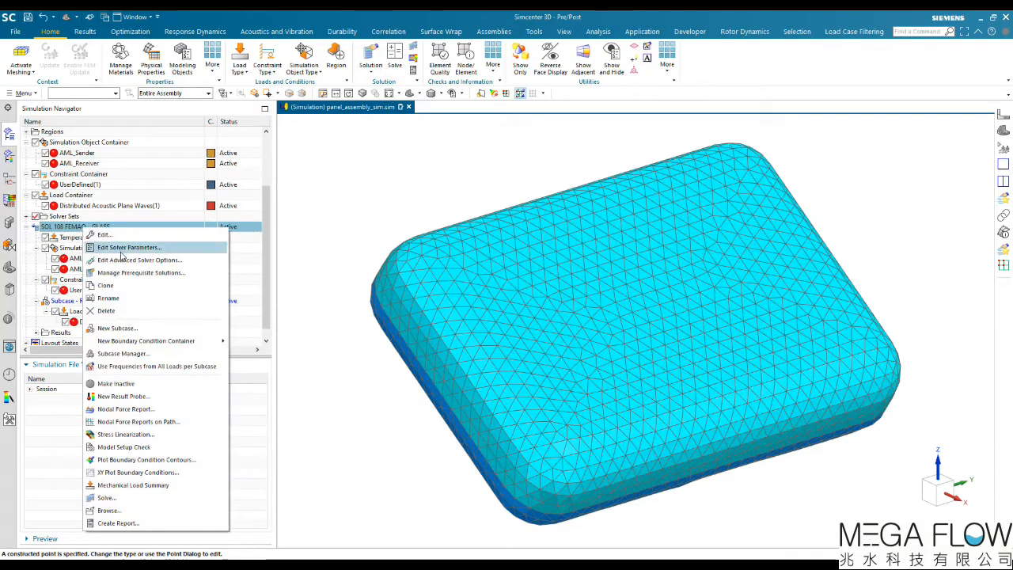
click(136, 329)
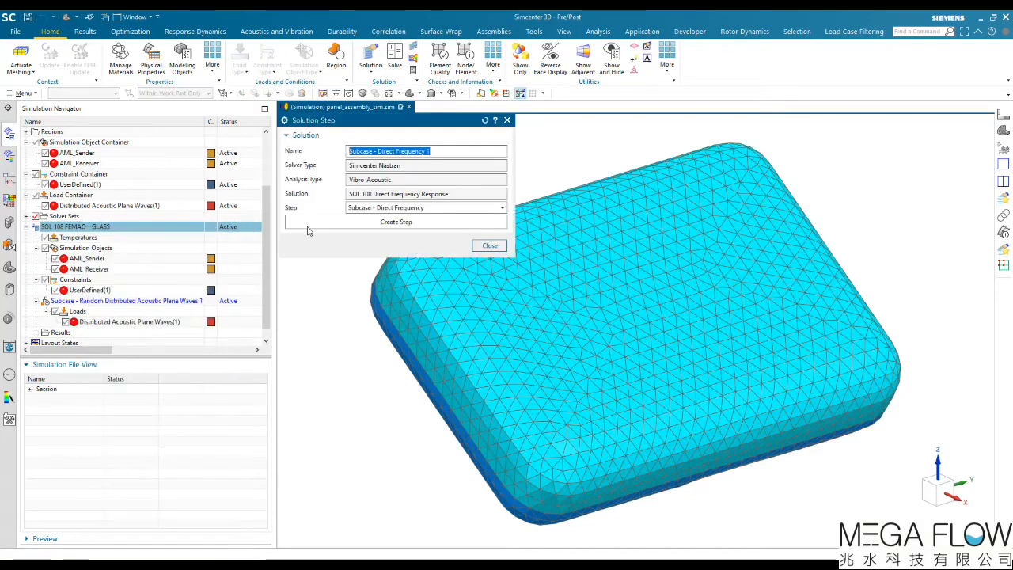
click(392, 207)
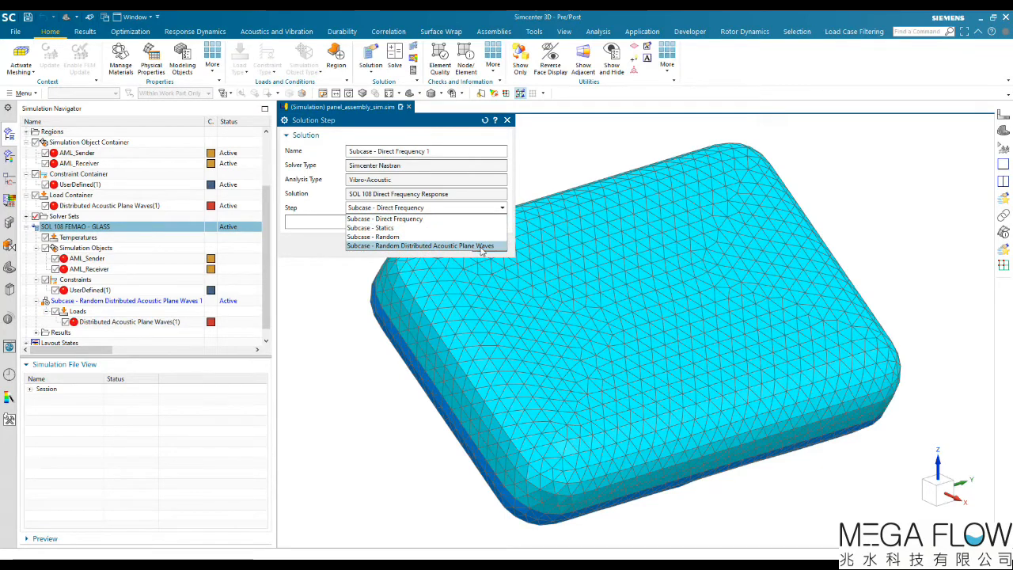
click(428, 218)
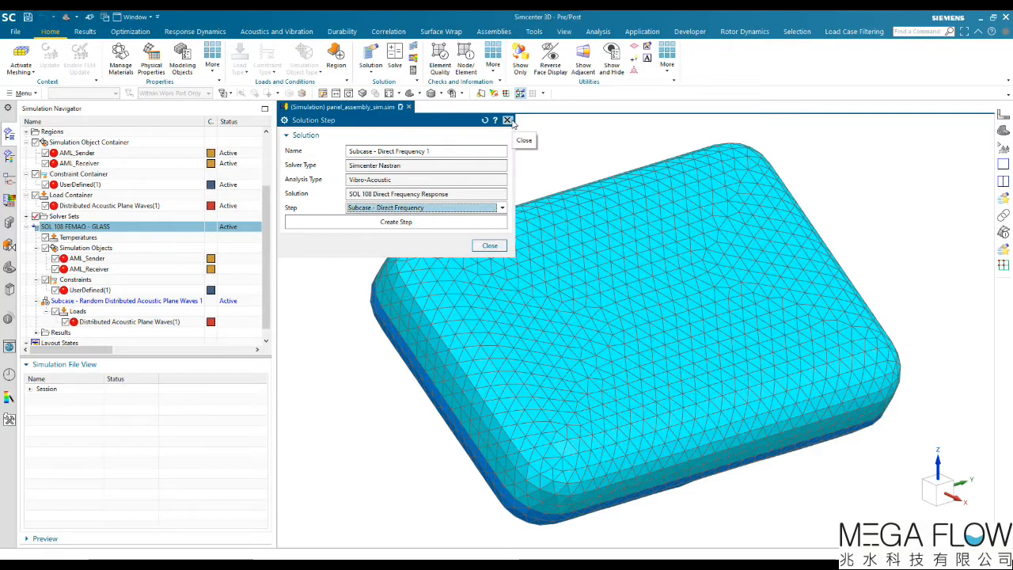
click(507, 120)
Open the solution's case control settings and preview the Vibro-Acoustic Output Requests1 listing to examine the requested results
right_click(95, 230)
click(106, 228)
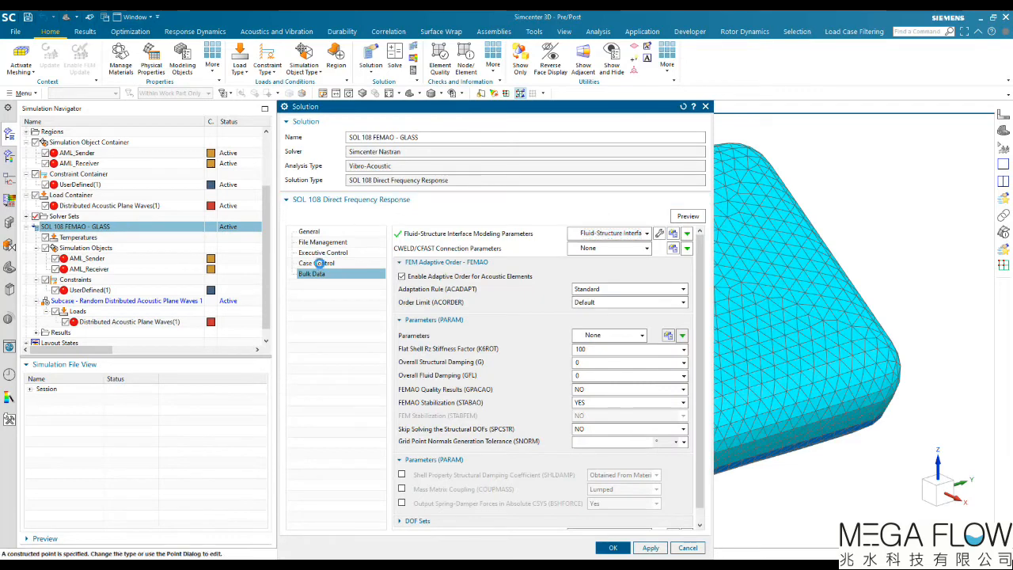
click(318, 263)
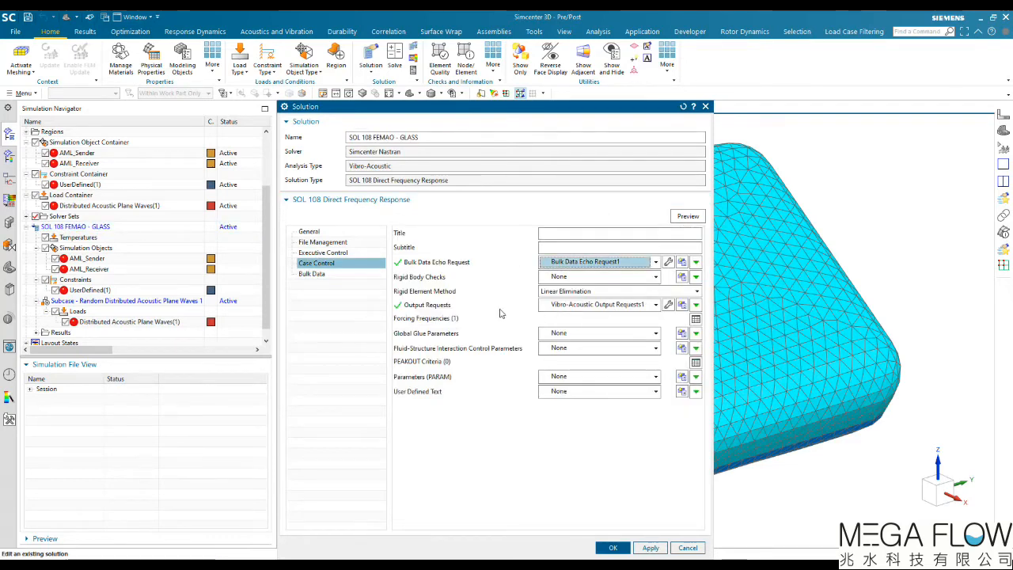
click(670, 306)
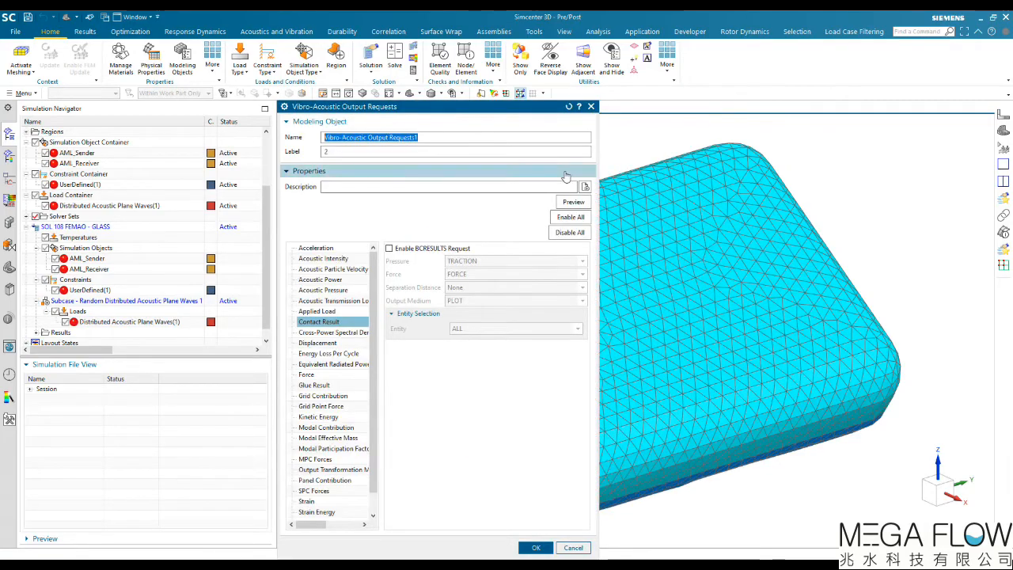
click(573, 204)
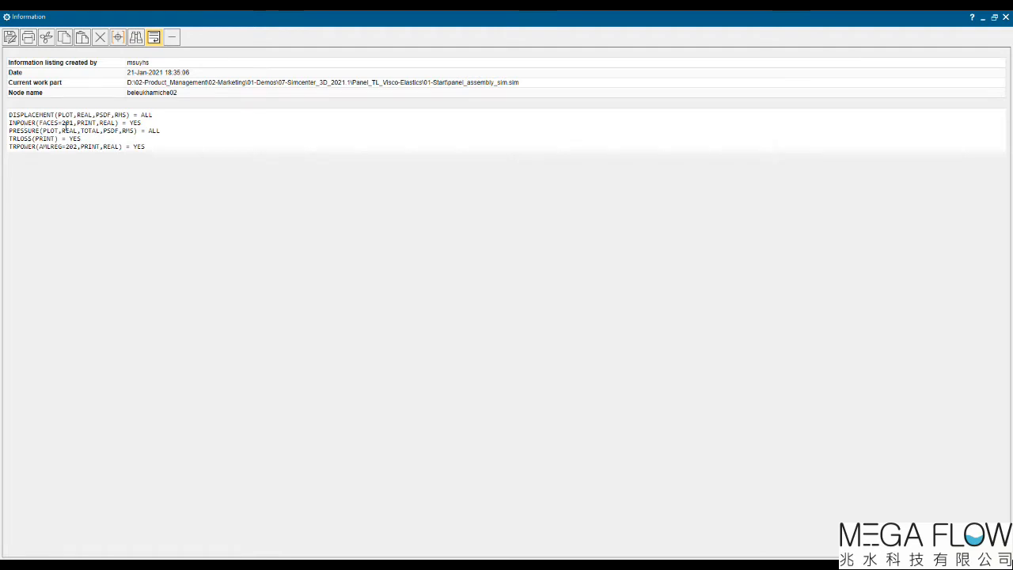
click(1005, 18)
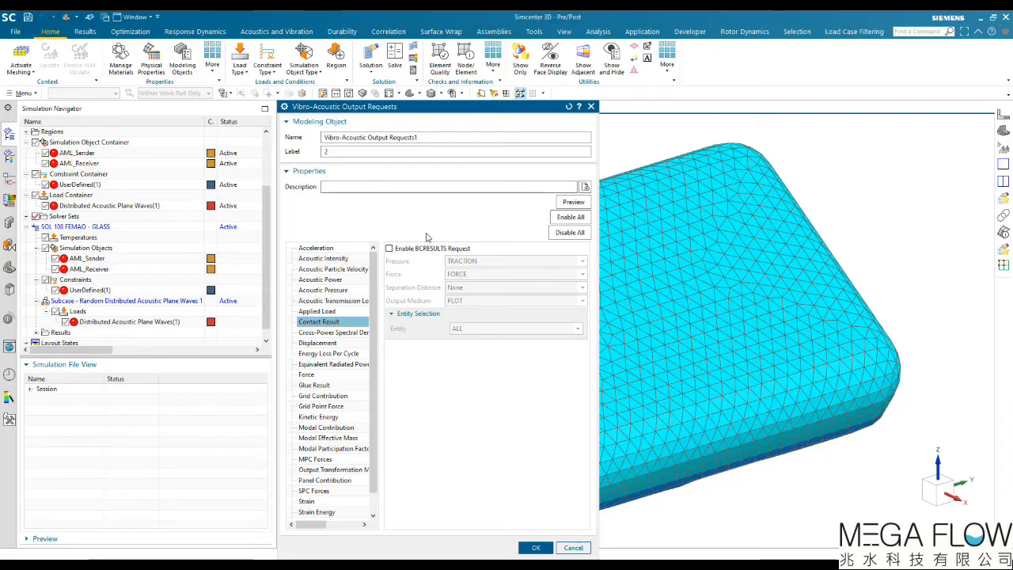
Open the Acoustic Transmission Loss request and hide the structure, receiver and microphones meshes to examine the incident power faces on the sender mesh
click(332, 301)
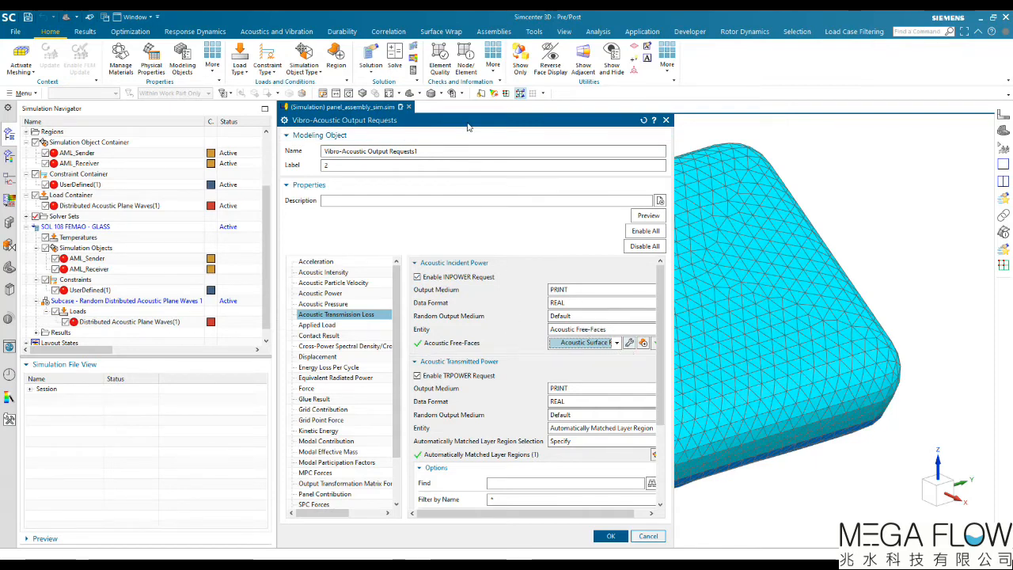
scroll(112, 189, up, 3)
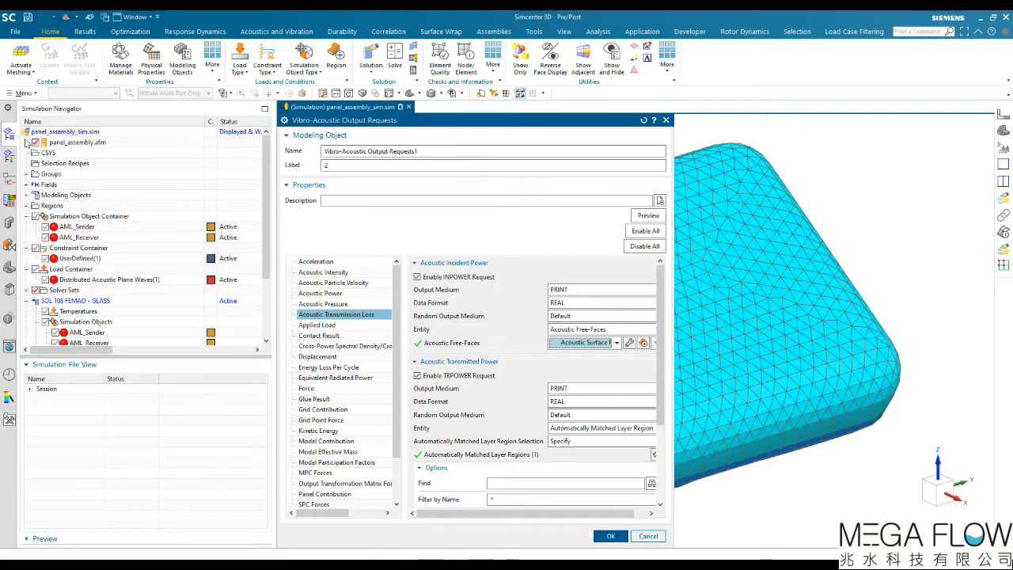
click(26, 141)
click(45, 153)
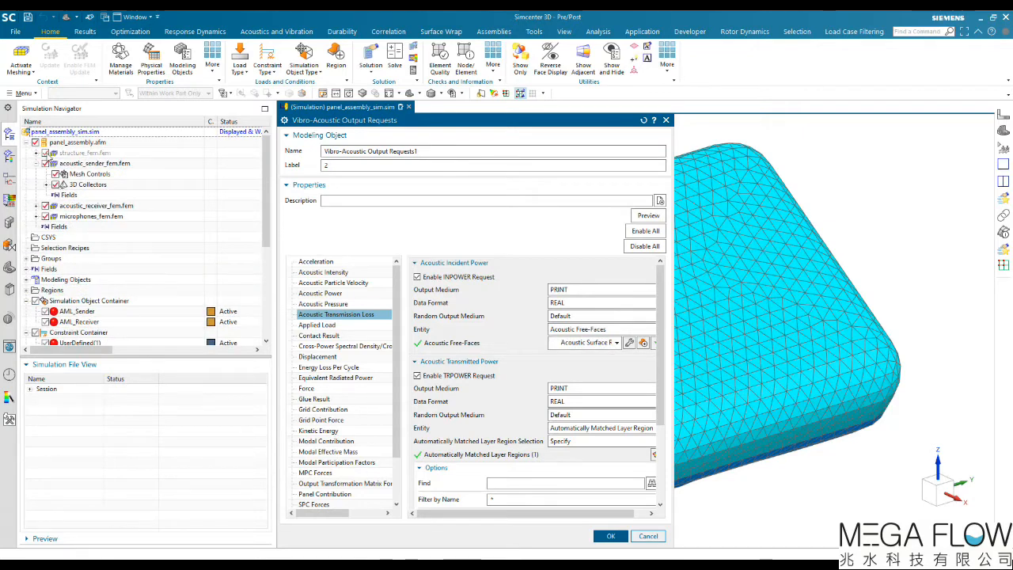
click(45, 205)
click(45, 215)
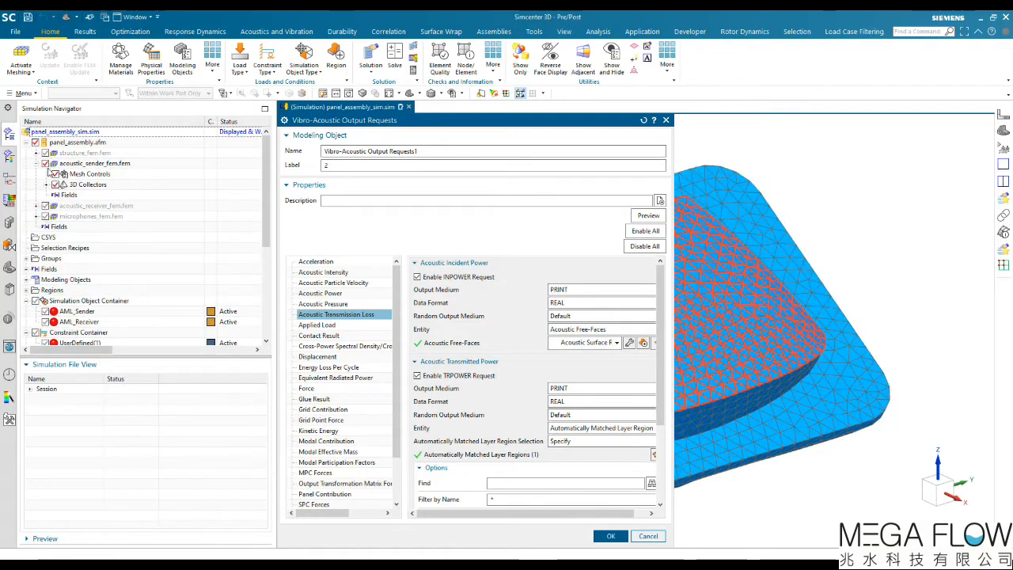
drag(518, 123, 317, 127)
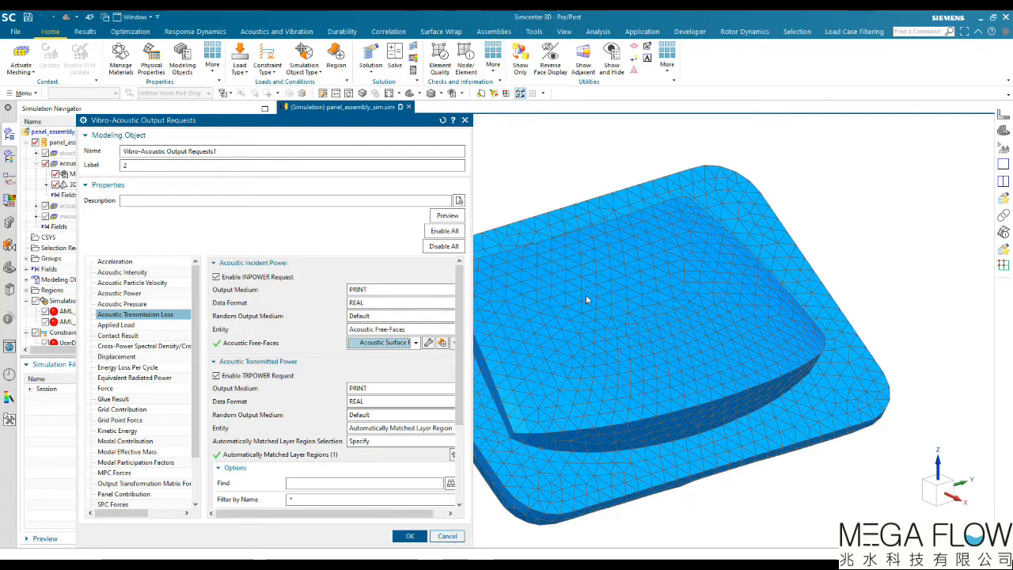
Examine the transmitted power settings, AML region selection and transmission loss request, and close the output requests without changes
scroll(350, 387, down, 2)
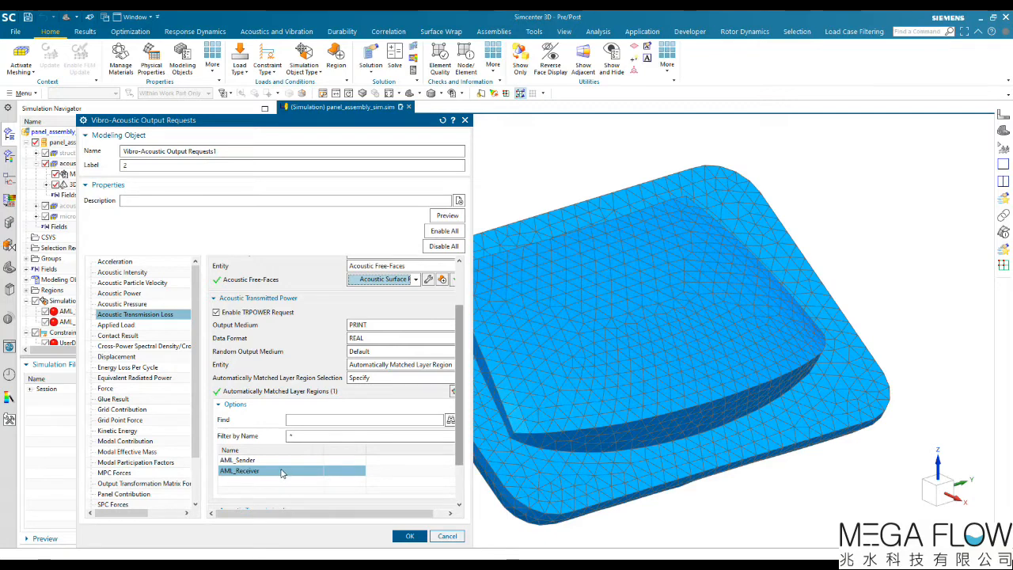
scroll(285, 473, down, 2)
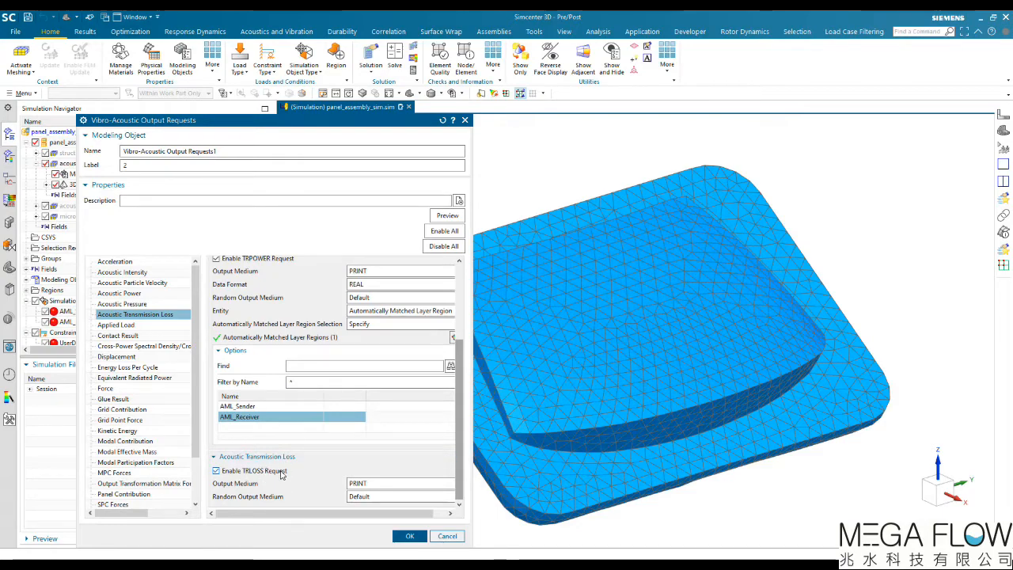
click(448, 536)
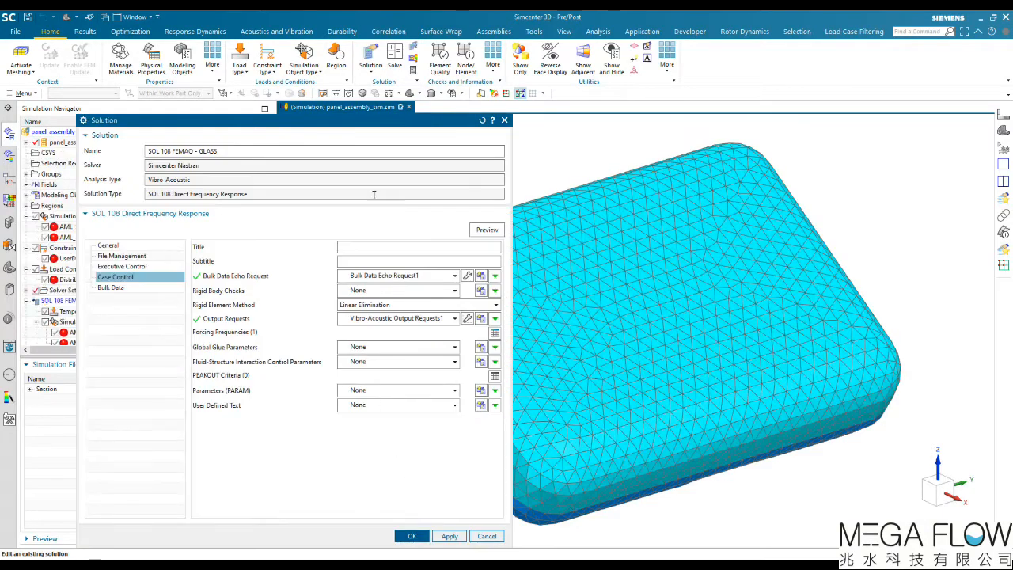
Open Forcing Frequencies1 from the case control settings to examine its frequency sweep, and close it without changes
click(494, 333)
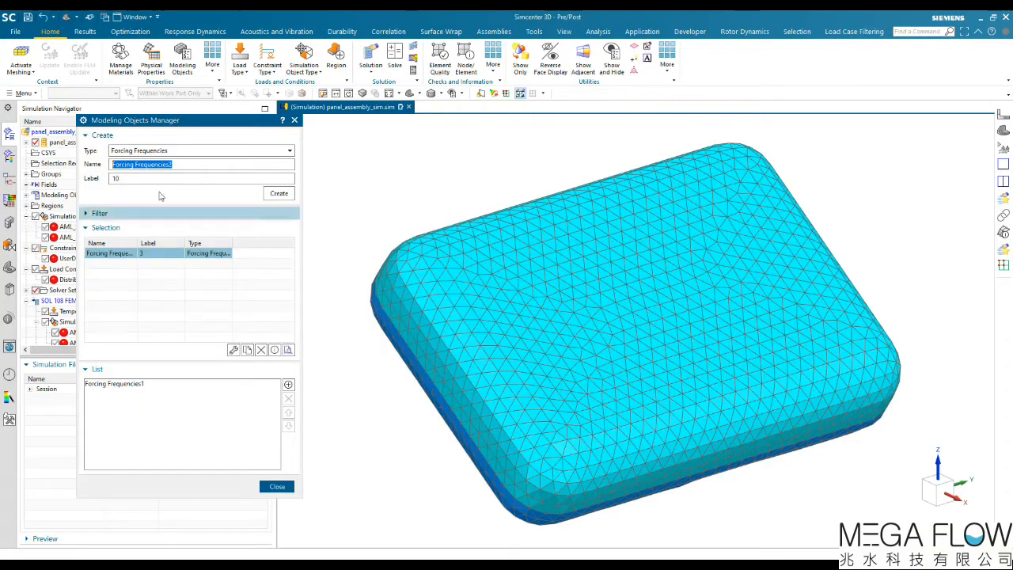
click(234, 349)
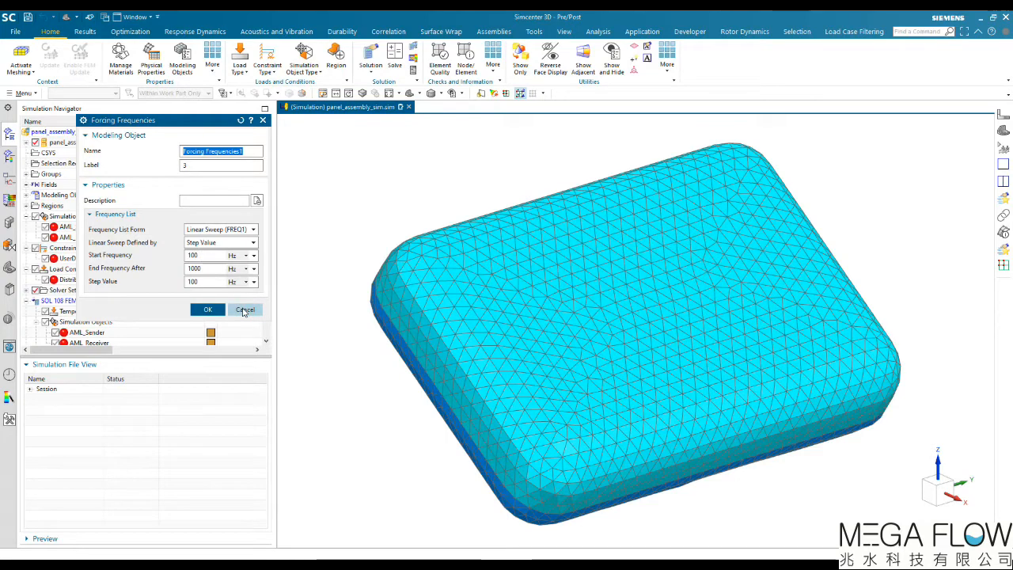
click(245, 309)
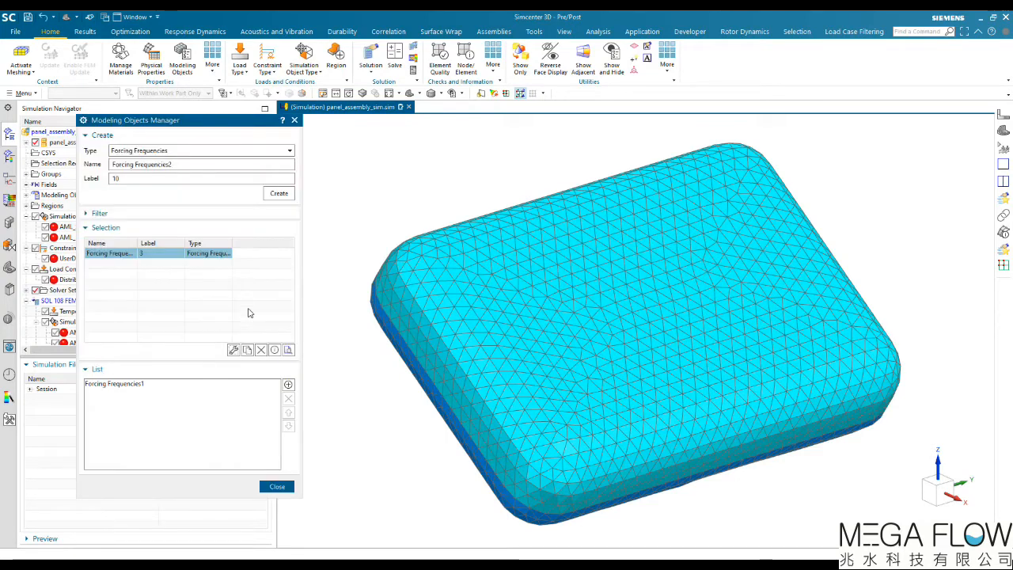
click(279, 487)
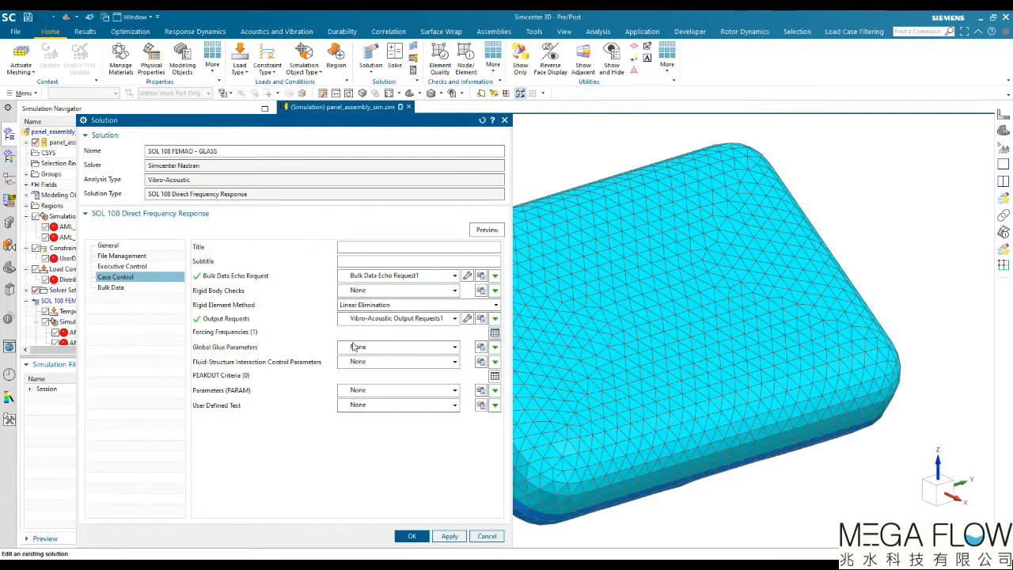
Review the bulk data settings and the Fluid-Structure Interface Modeling Parameters, and close the solution without changes
click(127, 286)
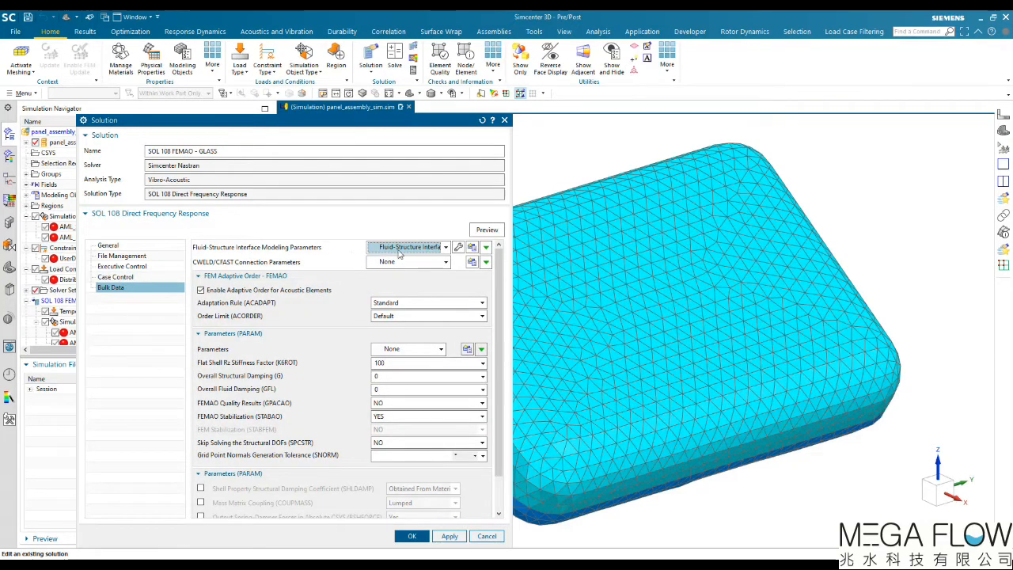
click(459, 250)
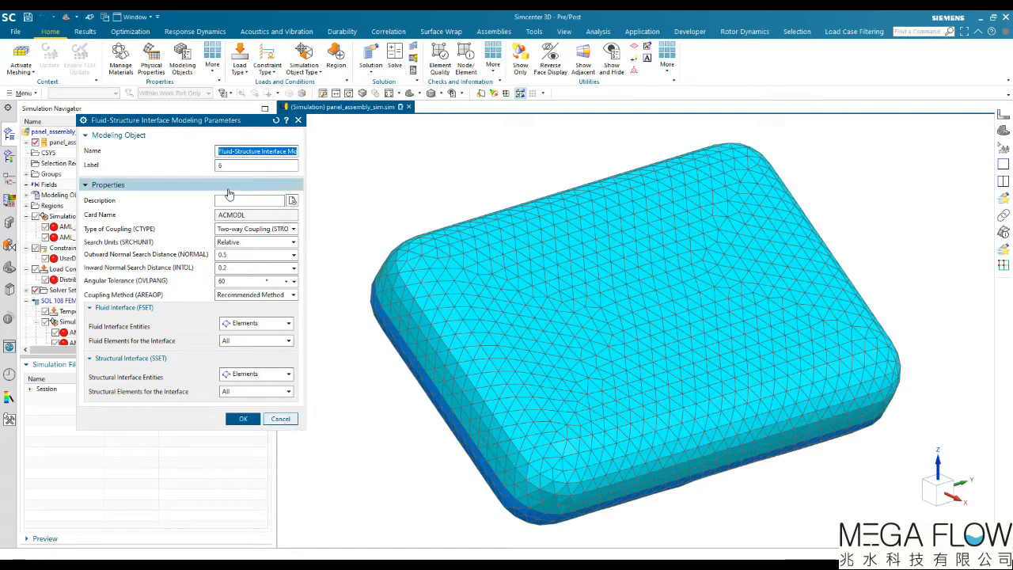
click(281, 419)
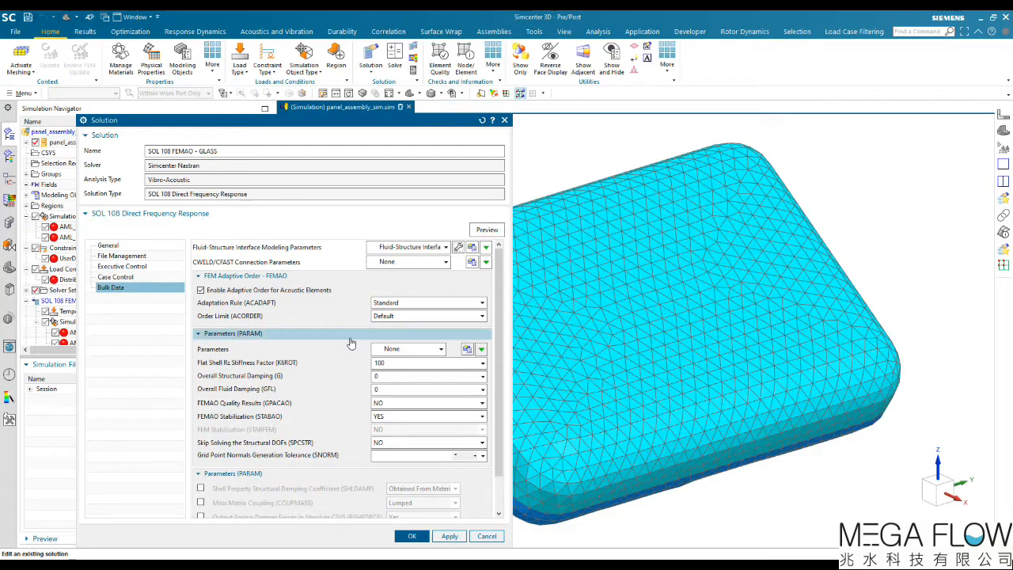
click(496, 539)
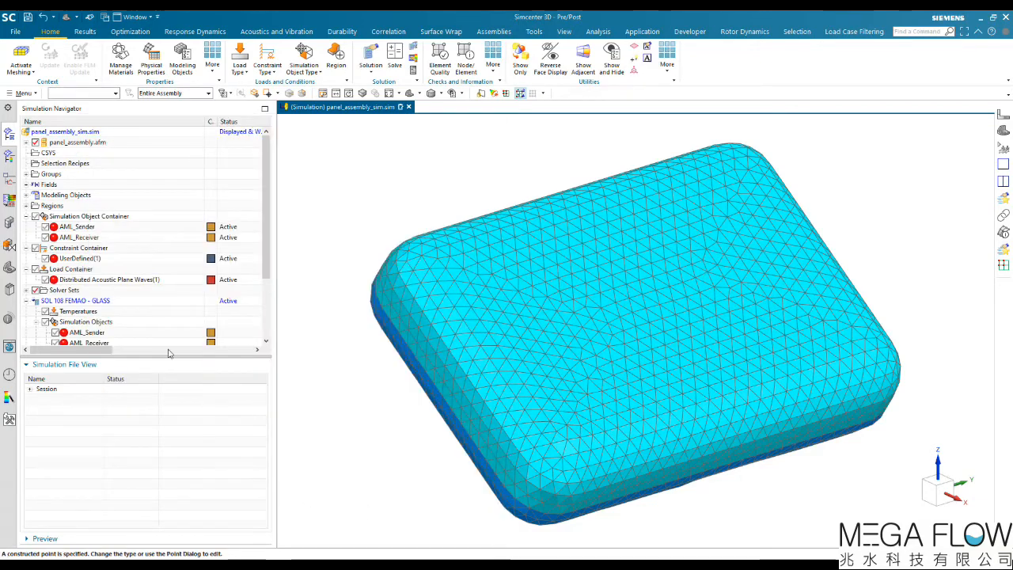
Open structure_fem.fem from the panel assembly, expand its 3D collectors and show the meshes of the Glass collector
click(76, 301)
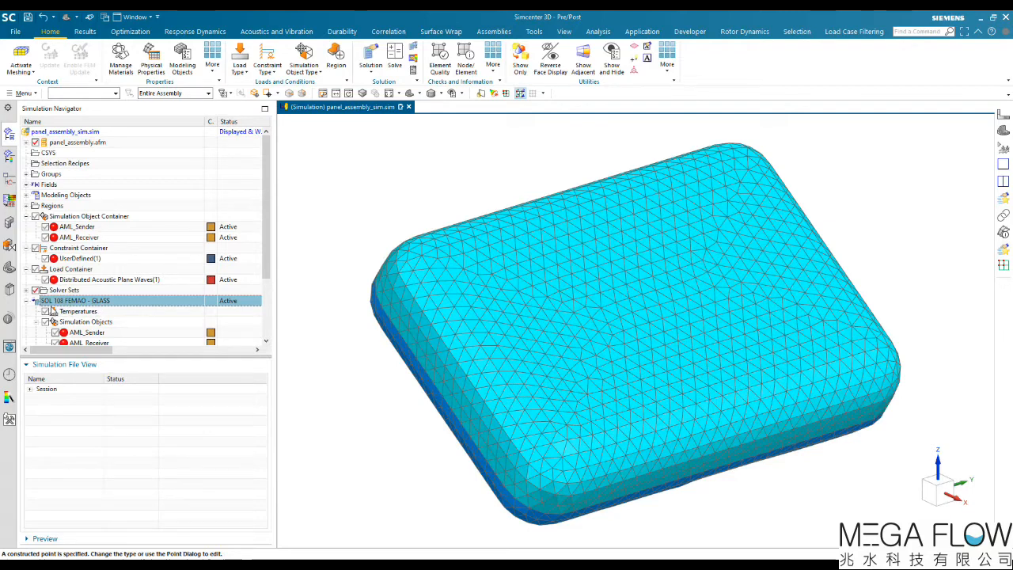
click(35, 153)
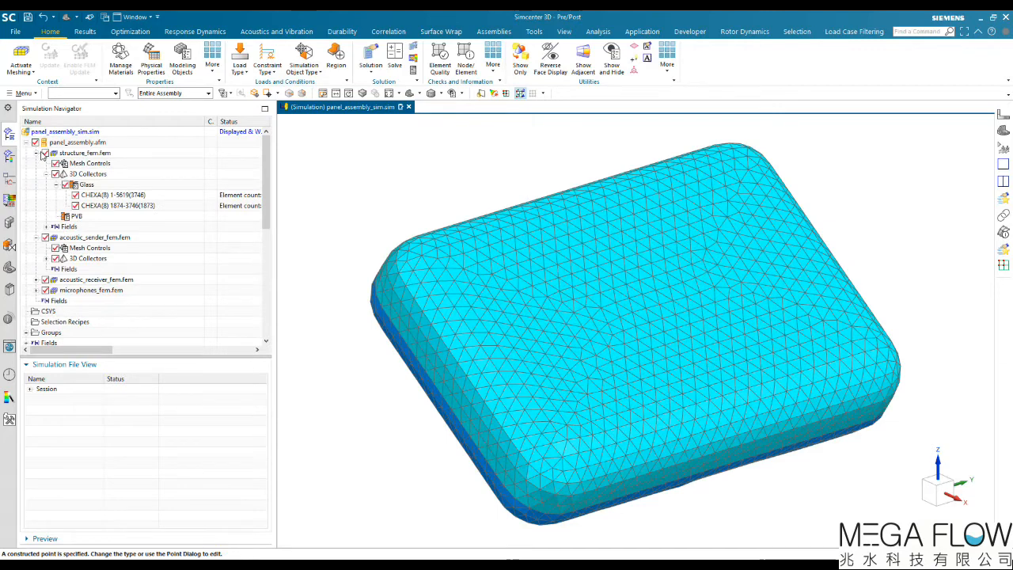
double_click(87, 153)
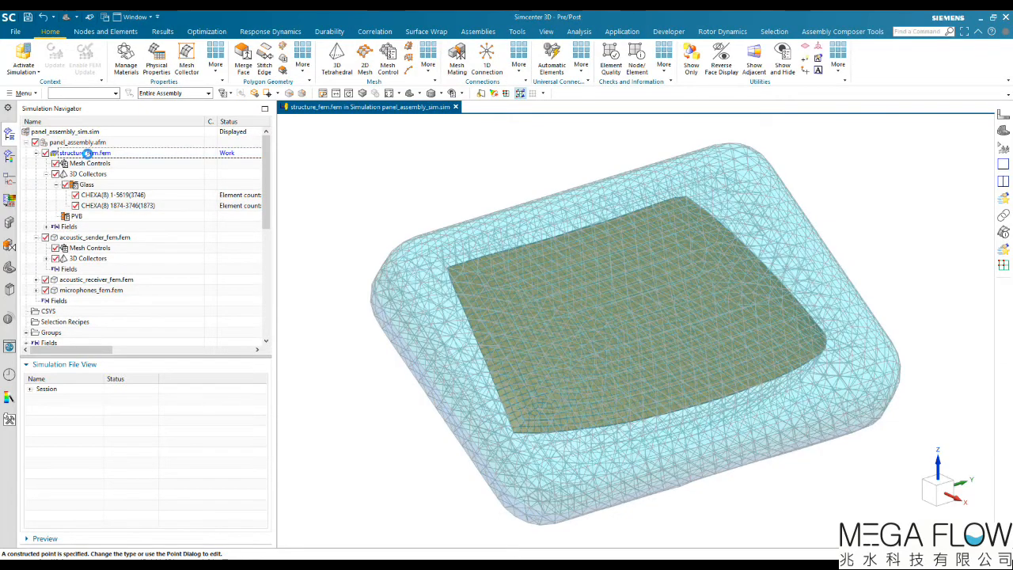
click(27, 153)
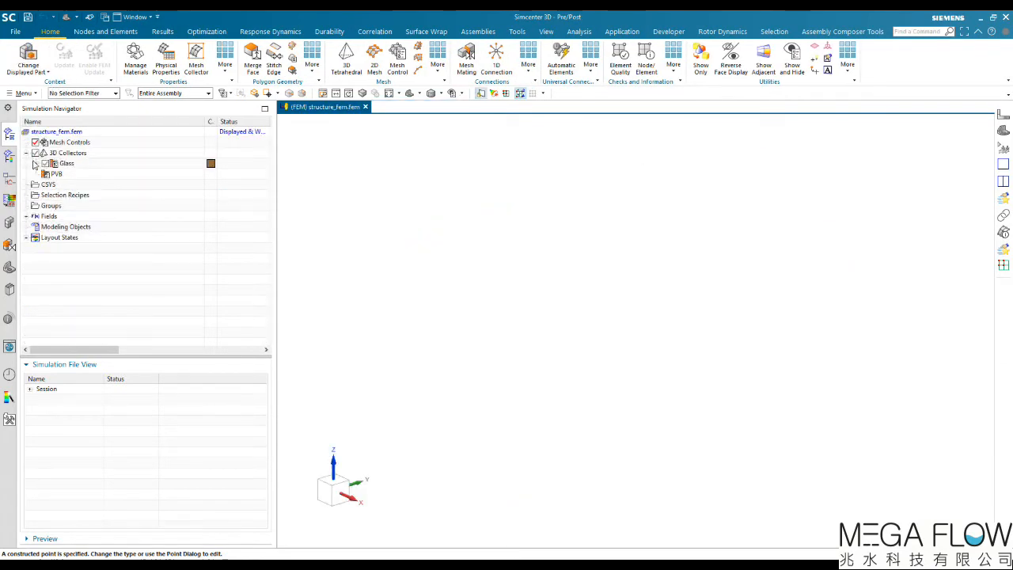
click(36, 164)
click(46, 163)
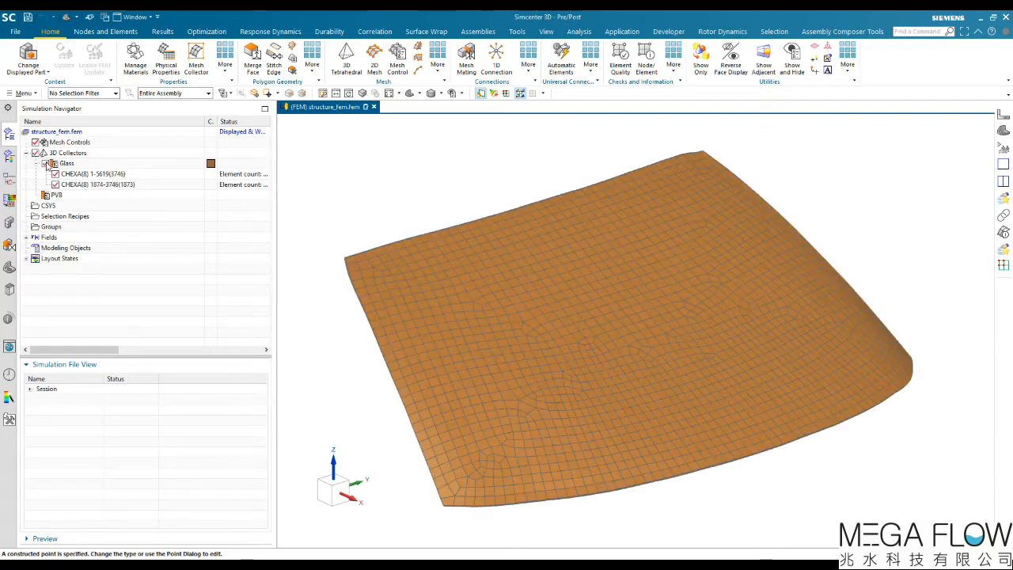
Examine the layered elements at the panel's edge up close and highlight the CHEXA(8) 1-5619 mesh
middle_drag(377, 388, 428, 371)
scroll(428, 285, up, 5)
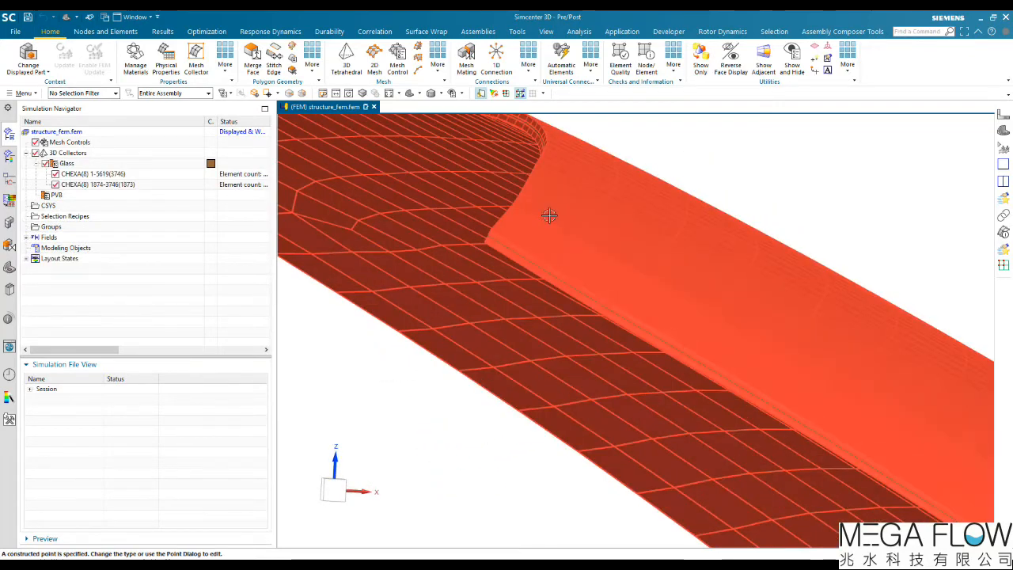
click(105, 177)
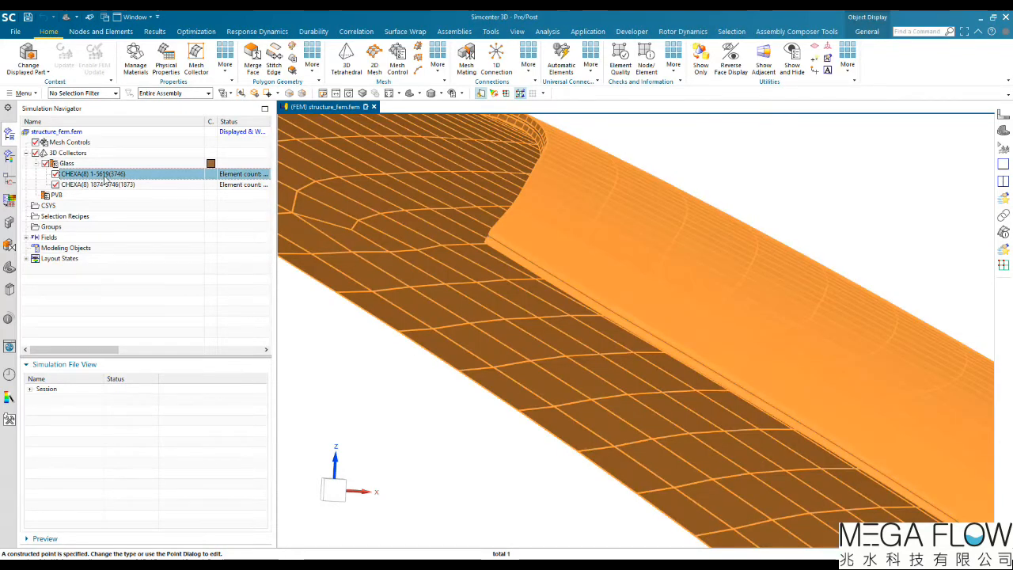
Move the middle-layer mesh CHEXA(8) 1874-3746 from the Glass collector to the PVB collector, keeping its display settings
click(118, 184)
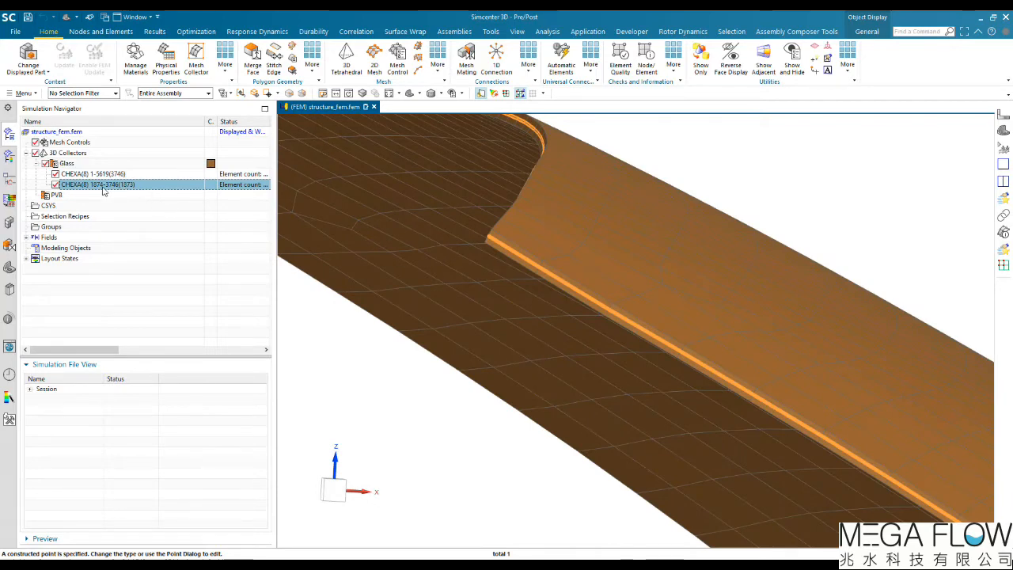
drag(103, 187, 63, 196)
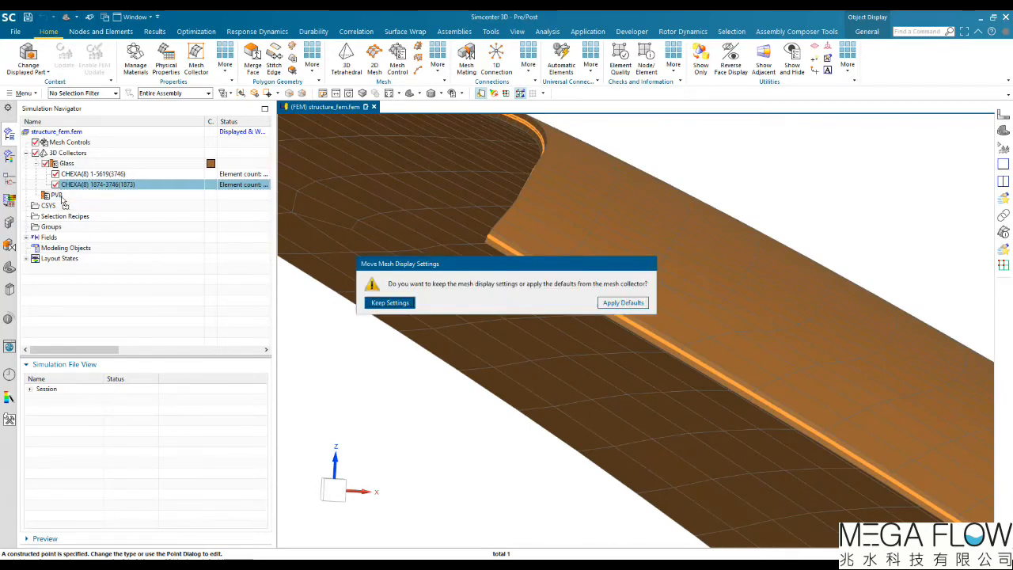
click(388, 303)
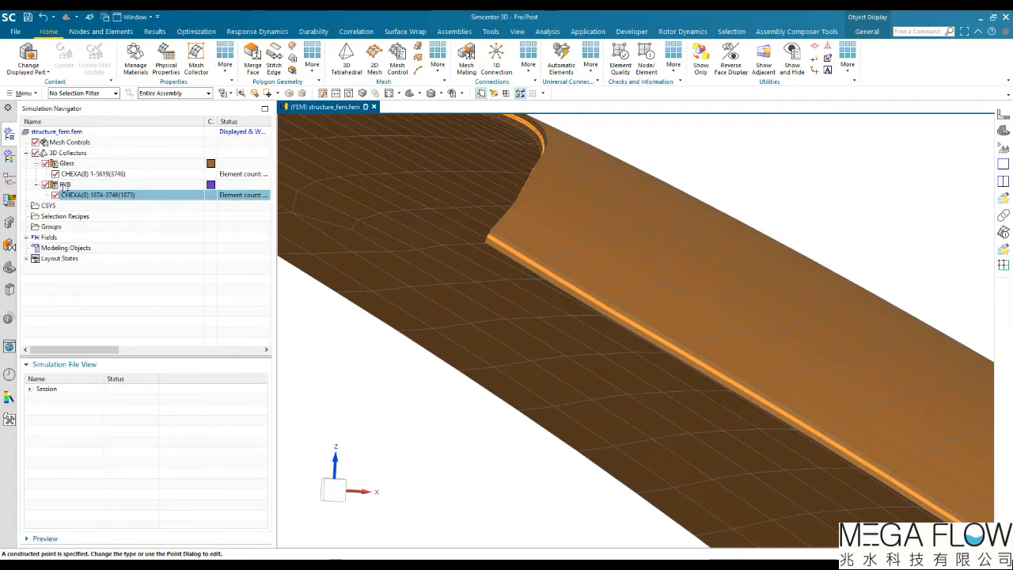
click(398, 376)
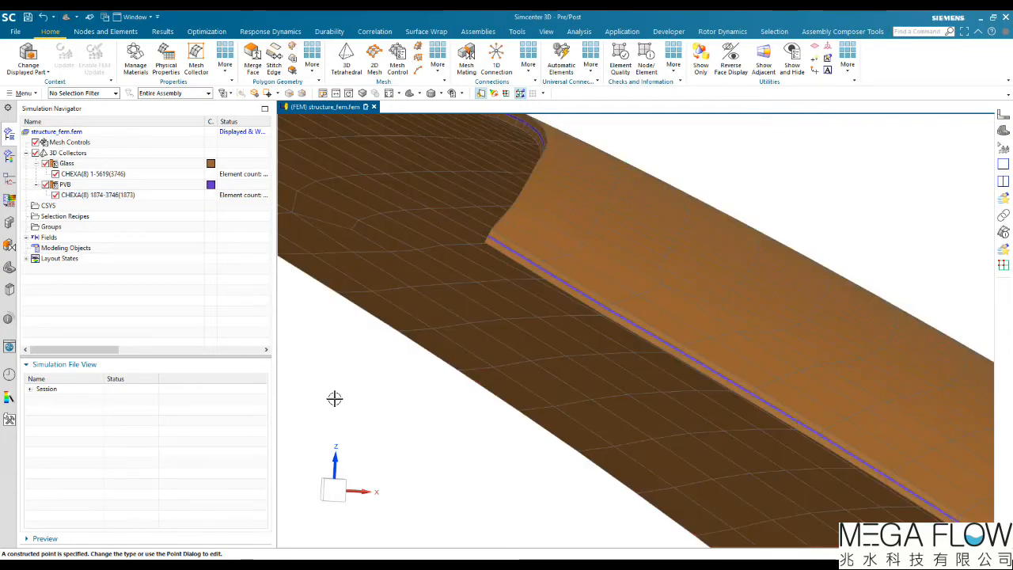
Open the PVB mesh collector's PSOLID property and bring up its PVB isotropic material for editing
right_click(69, 183)
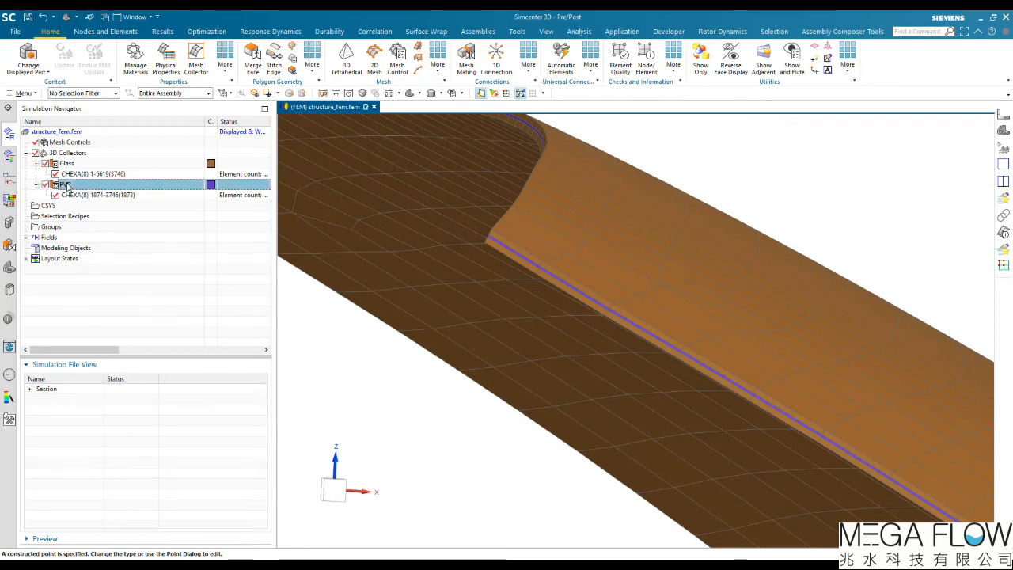
click(99, 209)
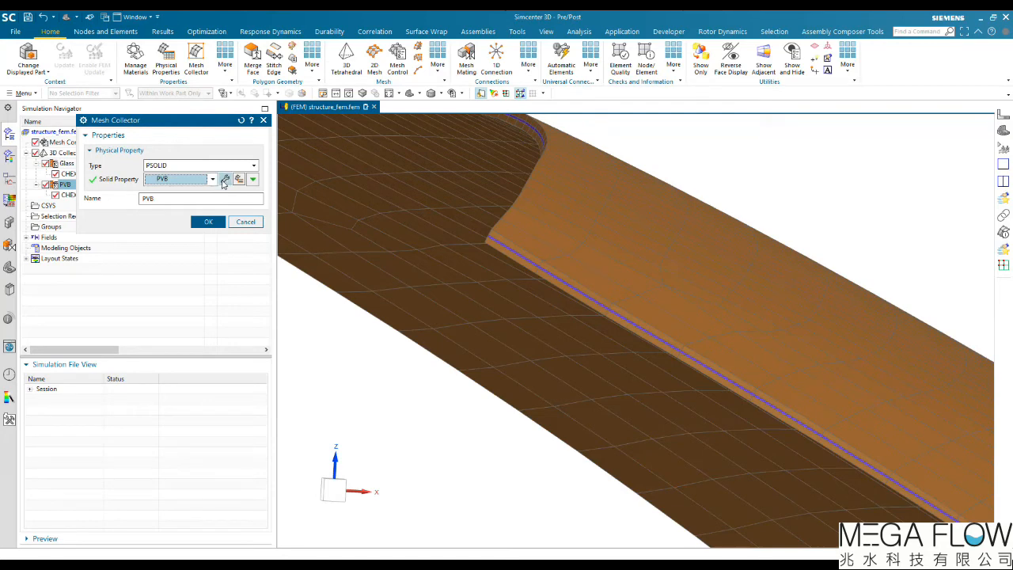
click(225, 181)
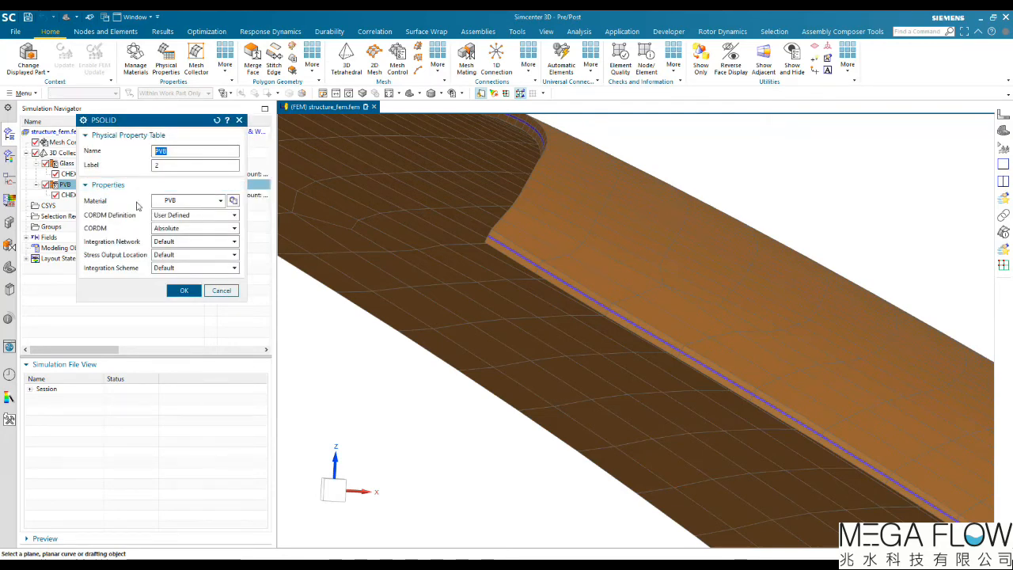
click(235, 203)
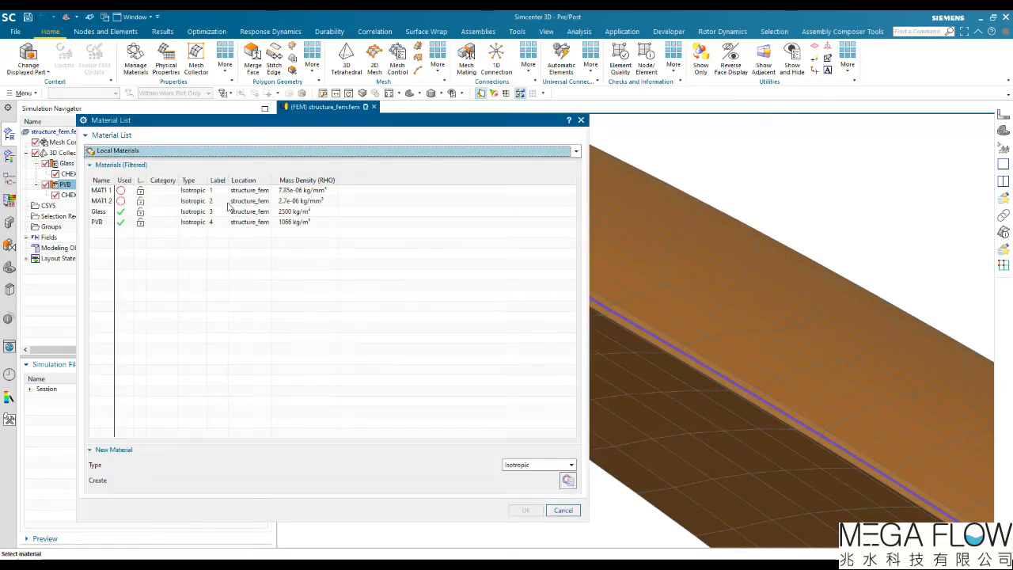
click(96, 223)
right_click(104, 224)
click(132, 283)
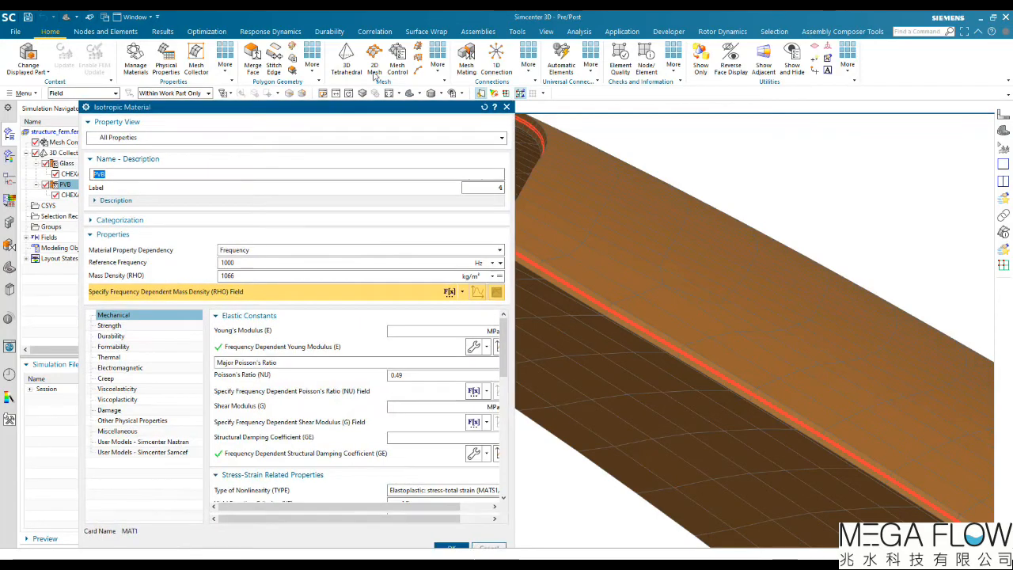
Limit the PVB material's property view to Simcenter Nastran MAT1/MAT1F and examine the mass density
click(284, 83)
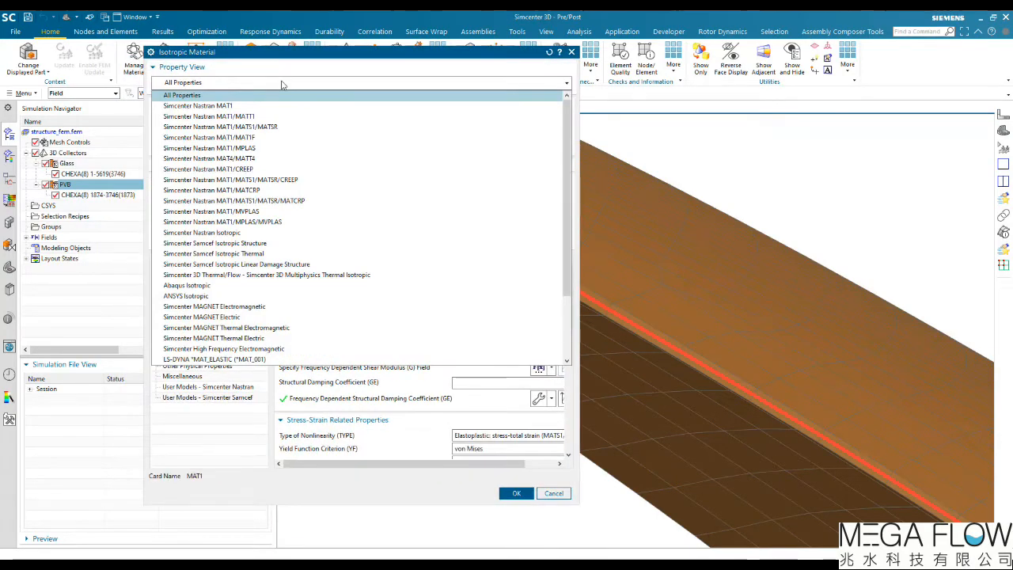
click(282, 85)
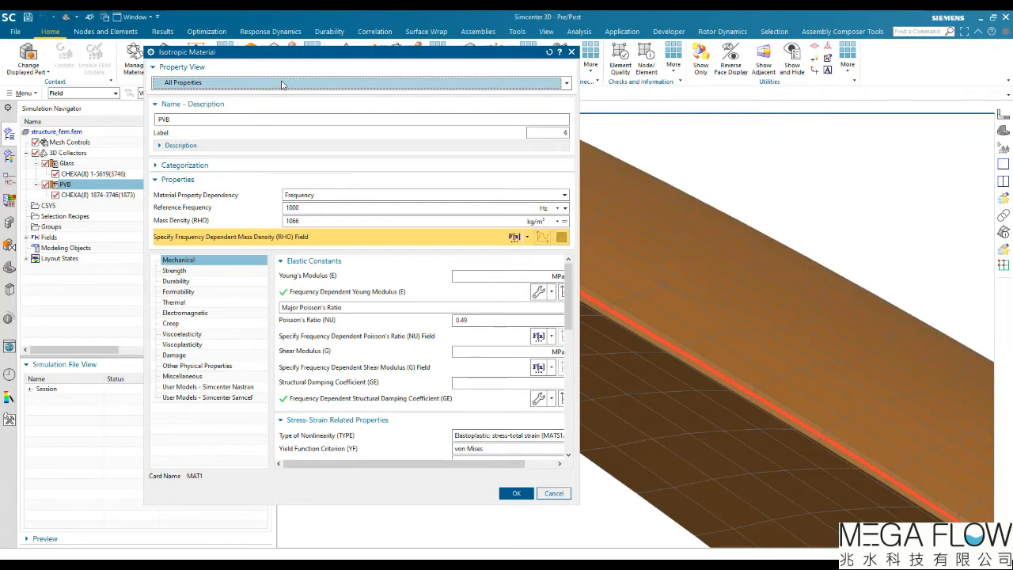
click(282, 83)
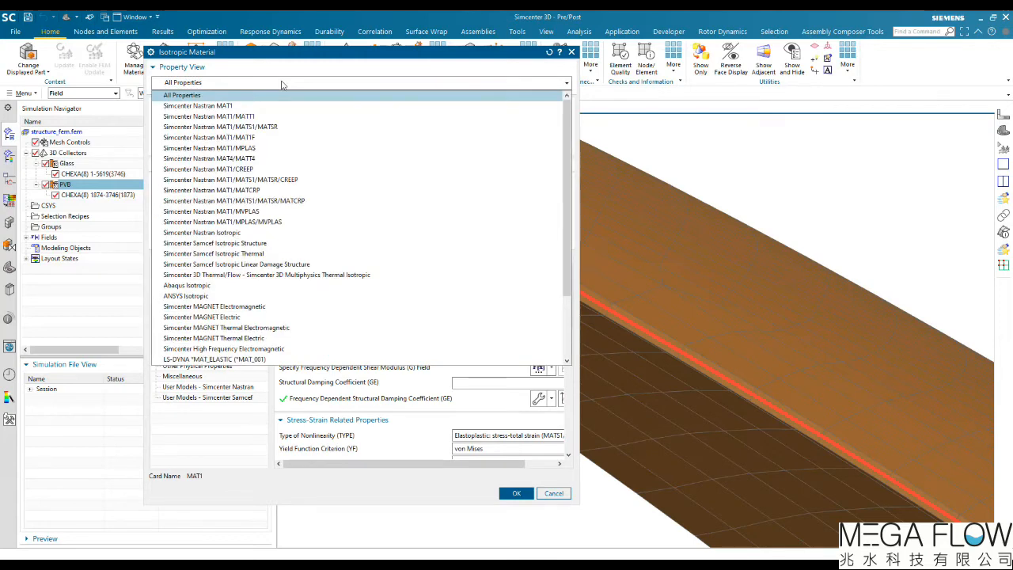
click(252, 139)
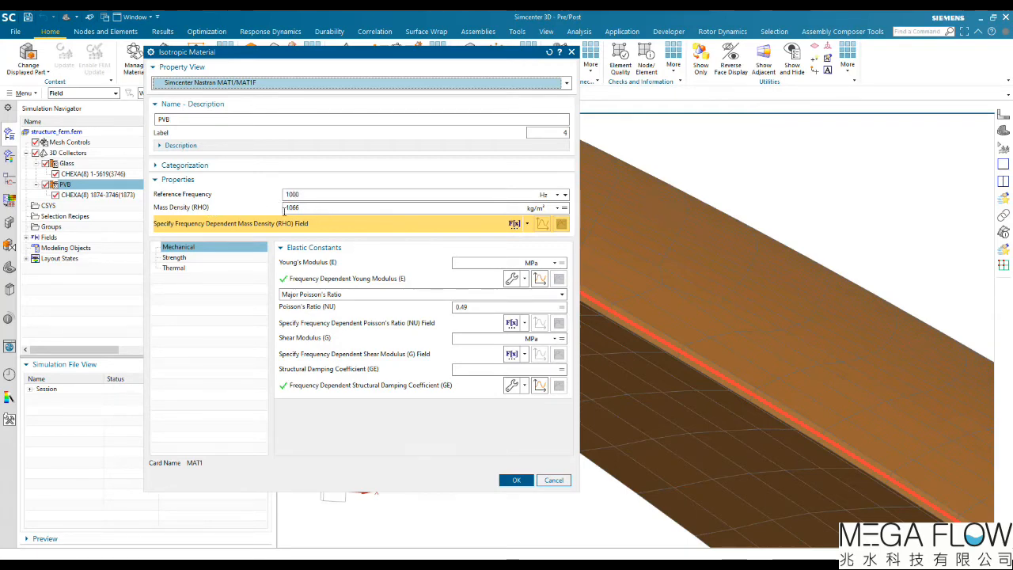
drag(296, 210, 266, 207)
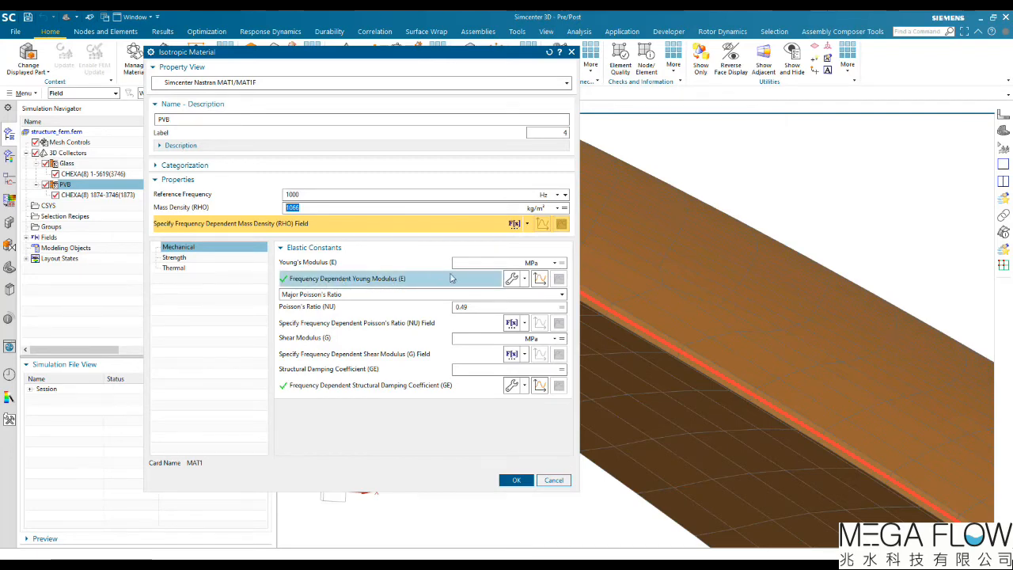
Open the table field of the frequency dependent Young's modulus and enlarge it to examine its data points
click(525, 279)
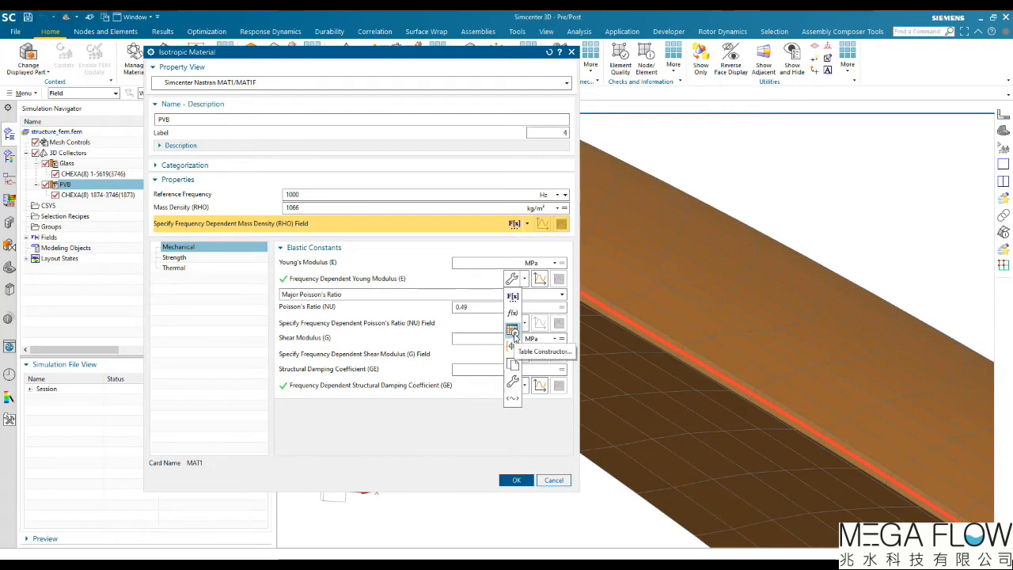
click(513, 384)
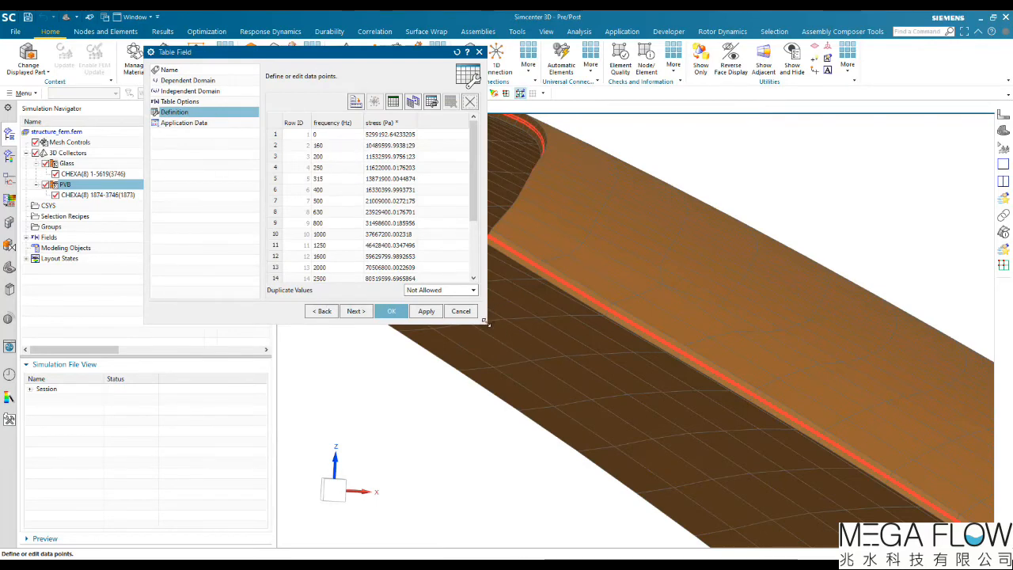
drag(486, 324, 573, 402)
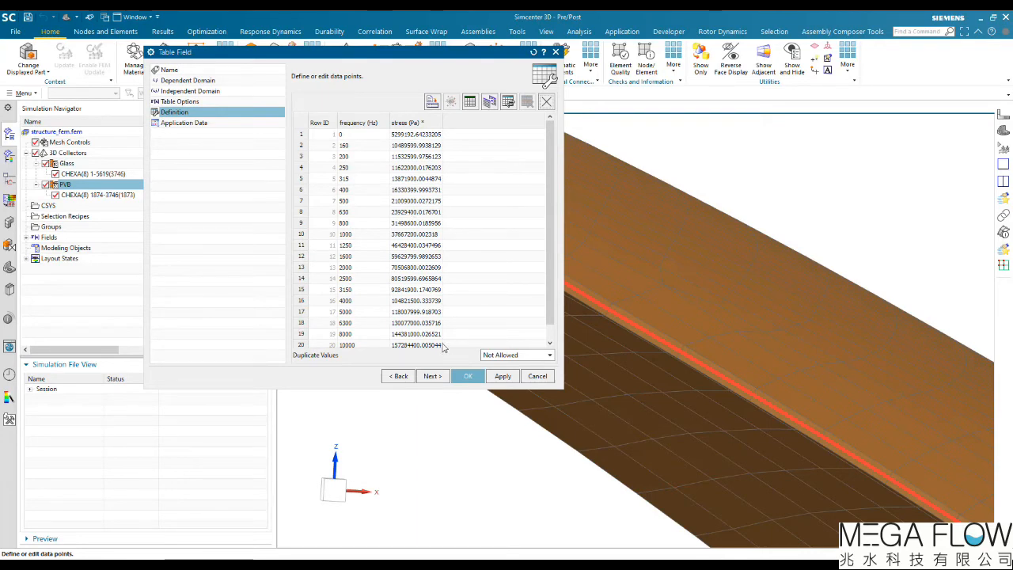
Leave the Young's modulus table field unchanged and plot the frequency dependent Young's modulus to examine its full curve
click(539, 376)
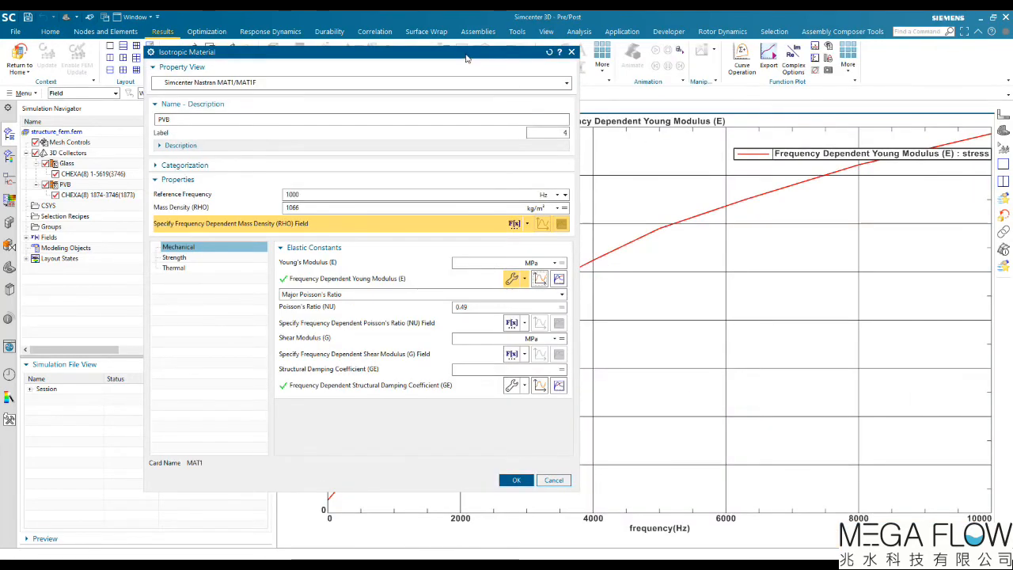
drag(181, 43, 128, 93)
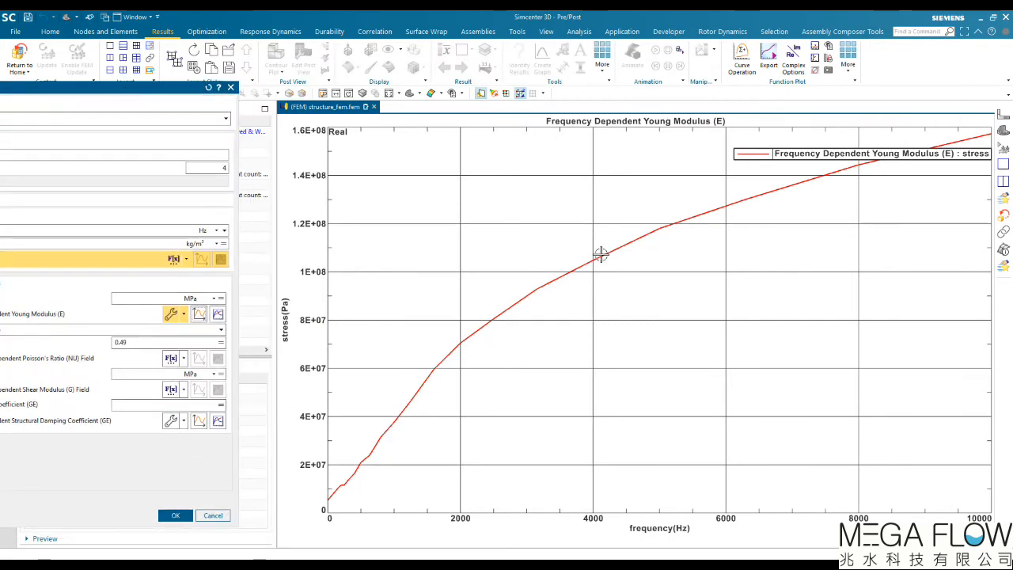
drag(179, 93, 474, 67)
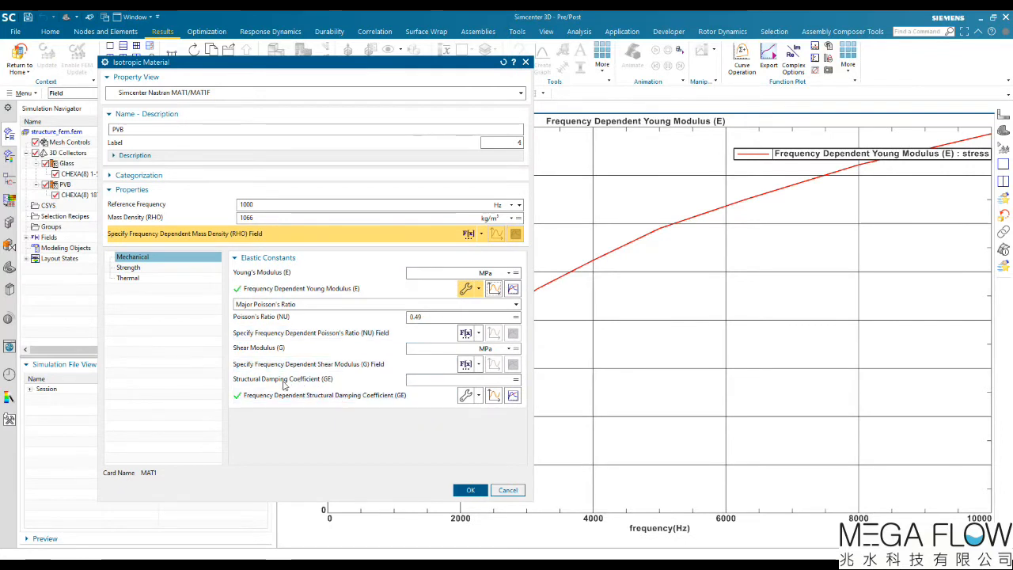
Examine the data points of the PVB material's frequency dependent structural damping coefficient (GE) and plot them as a curve
click(467, 395)
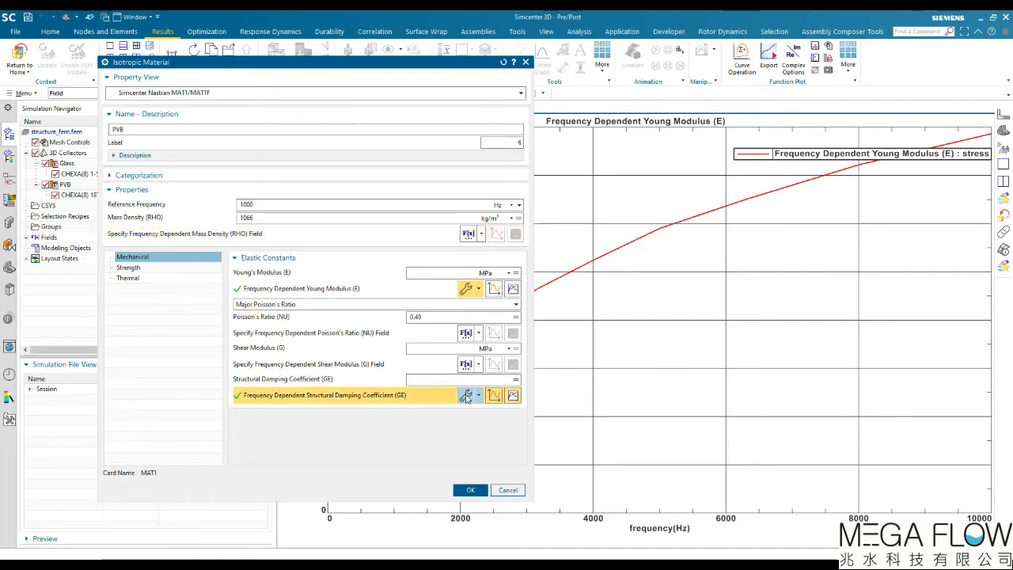
click(467, 397)
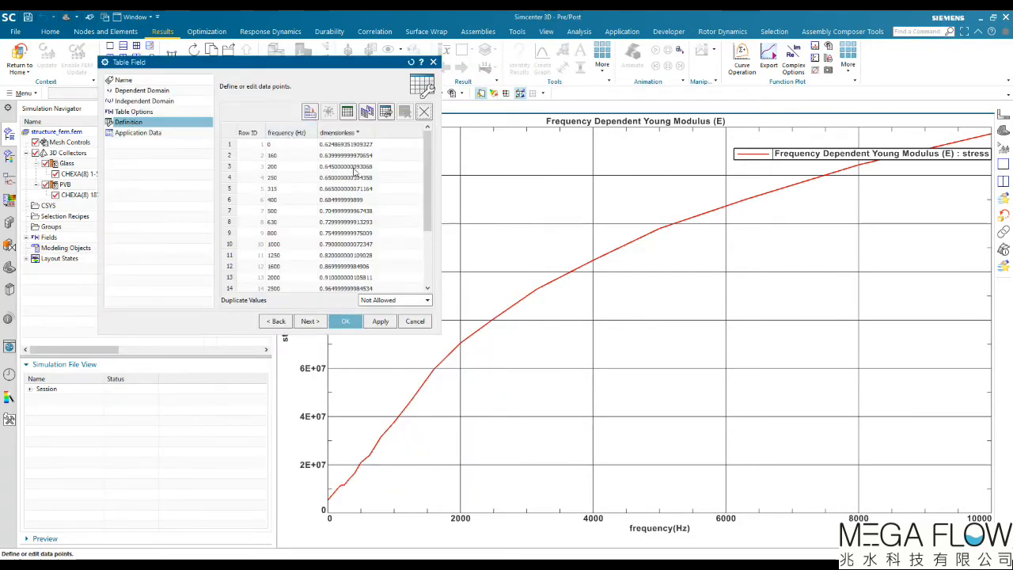
click(415, 320)
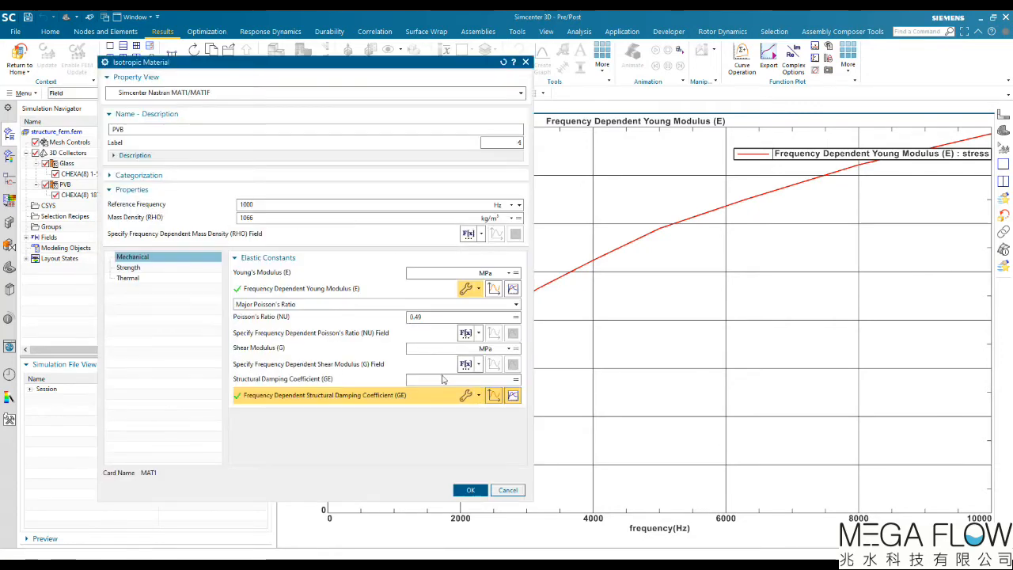
click(494, 396)
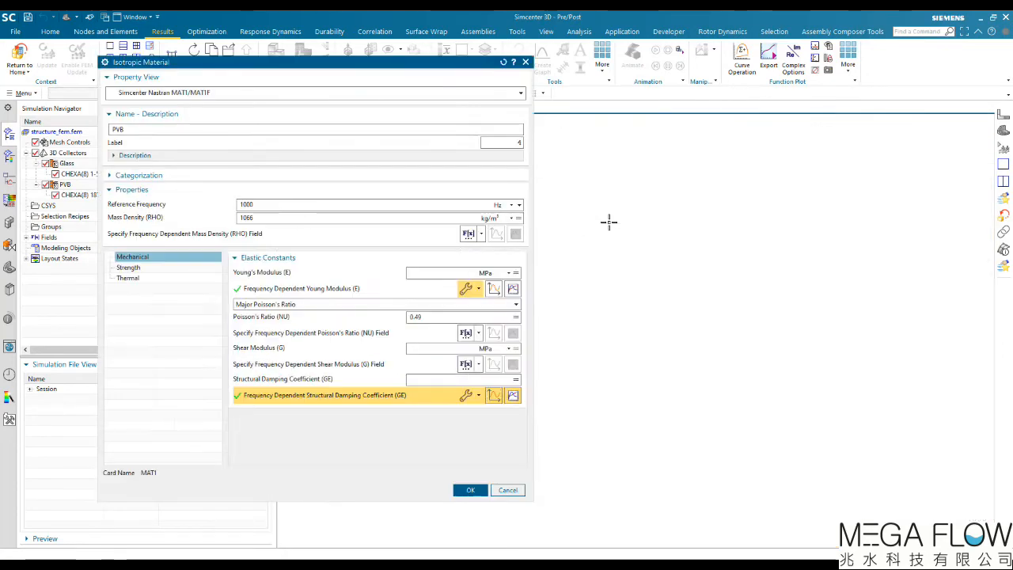
drag(414, 64, 93, 94)
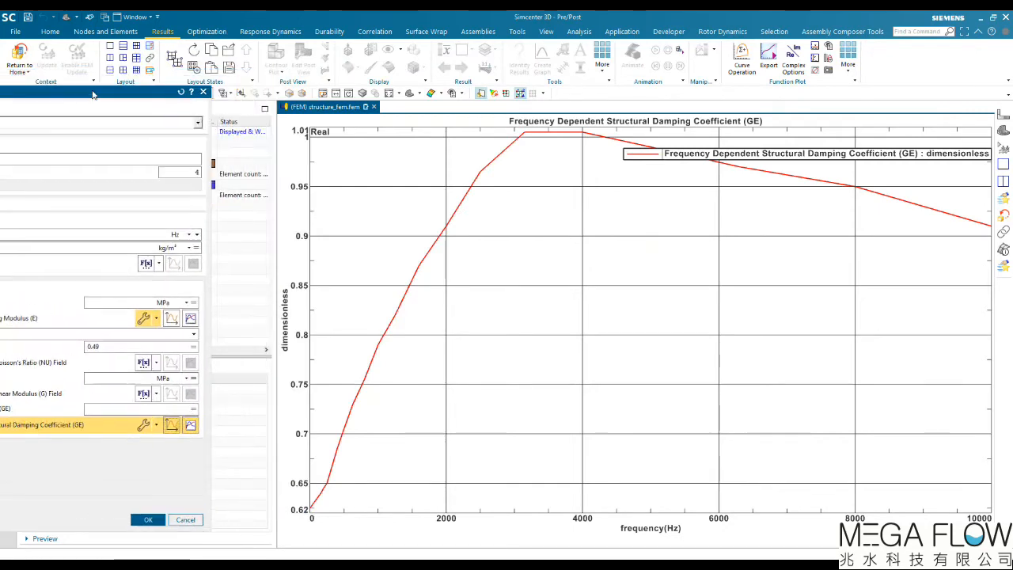
drag(75, 95, 442, 69)
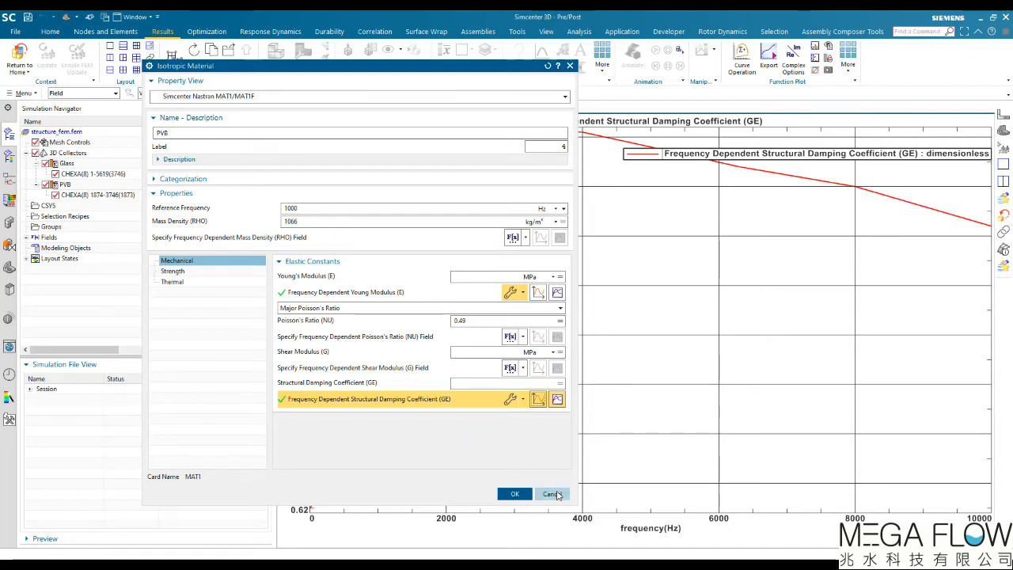
Close the PVB material and its PSOLID property without changes and return from the damping plot to the structure mesh
click(552, 494)
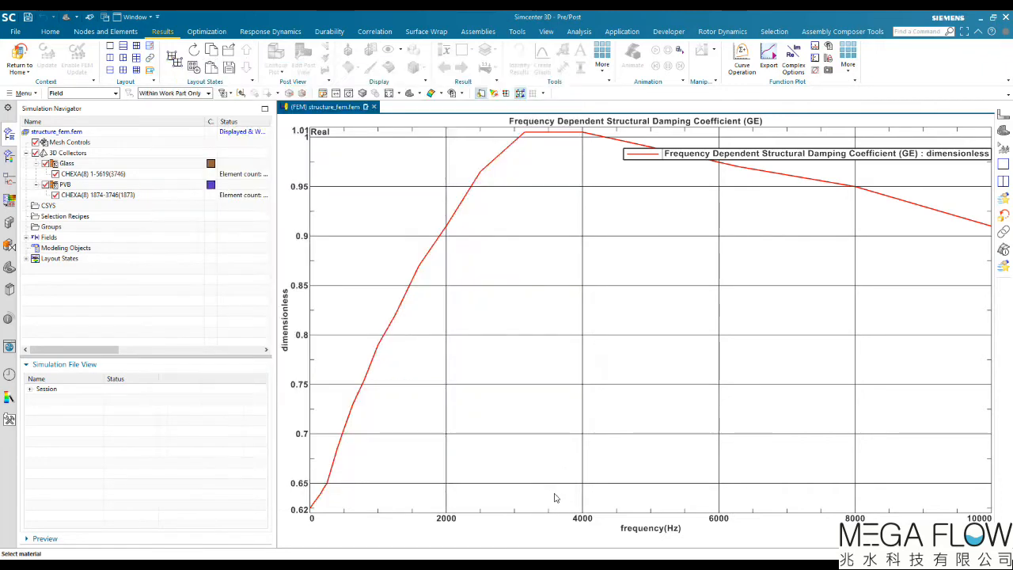
click(629, 455)
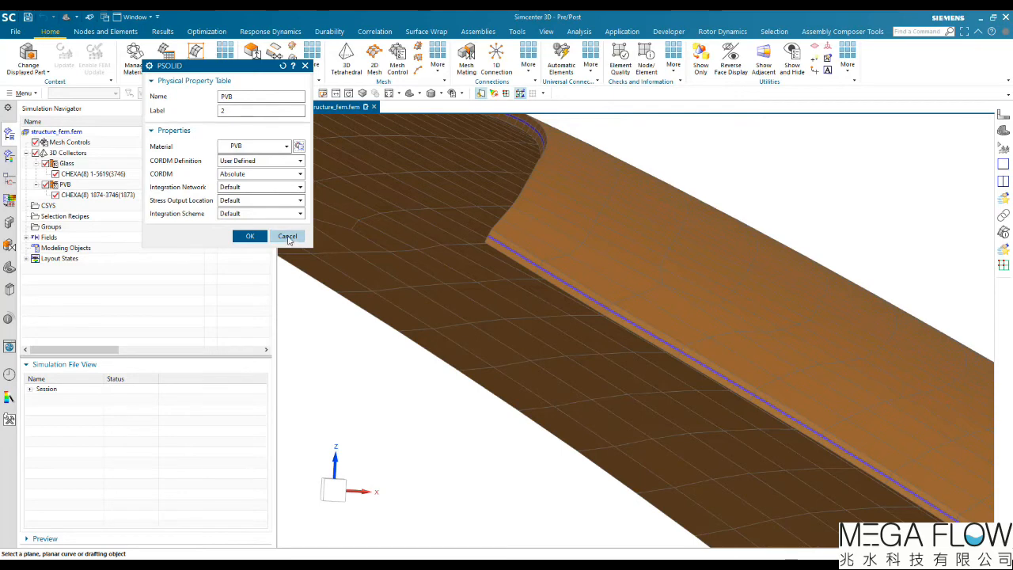
click(291, 237)
click(312, 166)
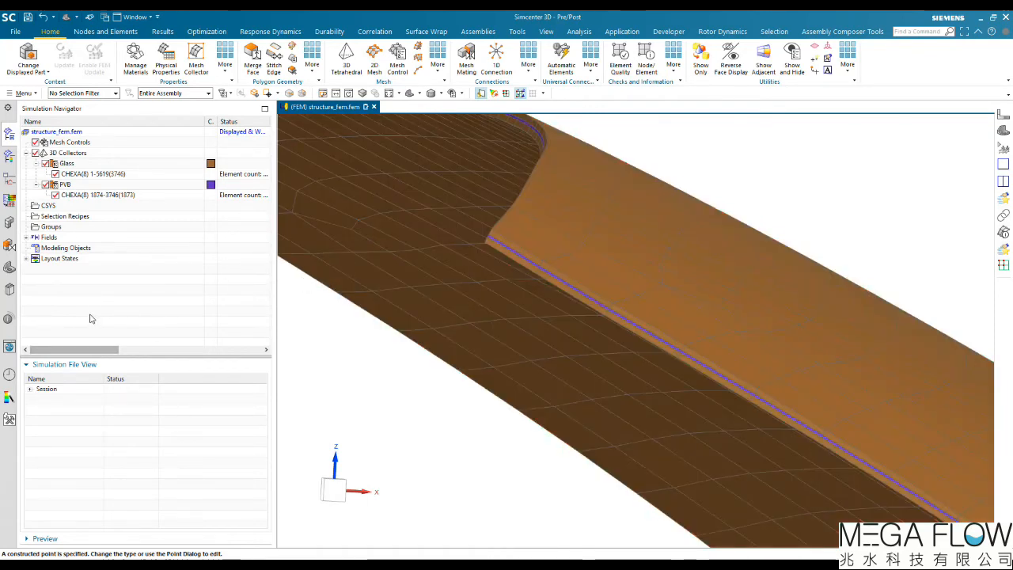
Switch the displayed part to the panel_assembly_sim simulation and collapse its panel_assembly.afm node
click(29, 390)
click(36, 400)
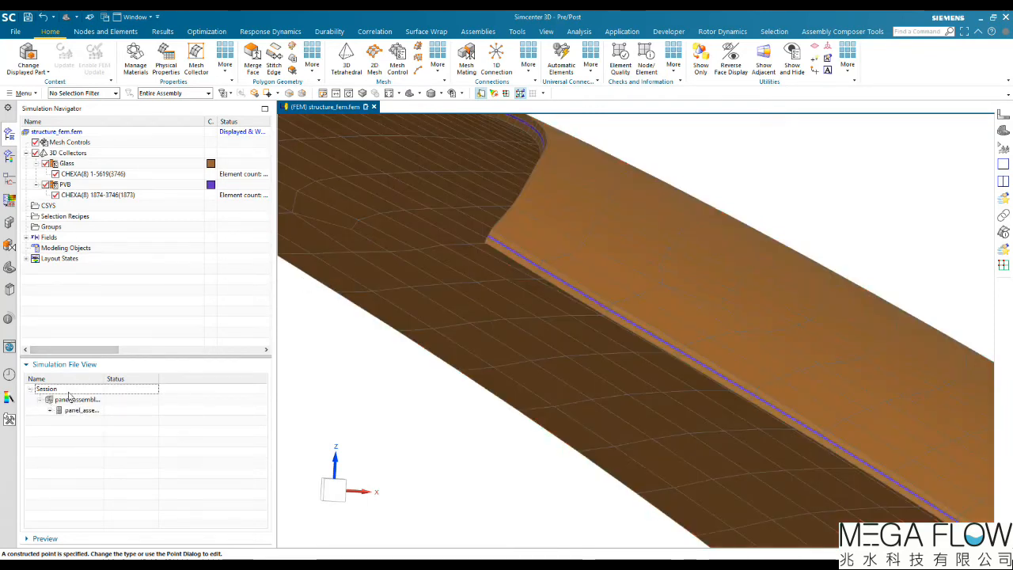
double_click(93, 400)
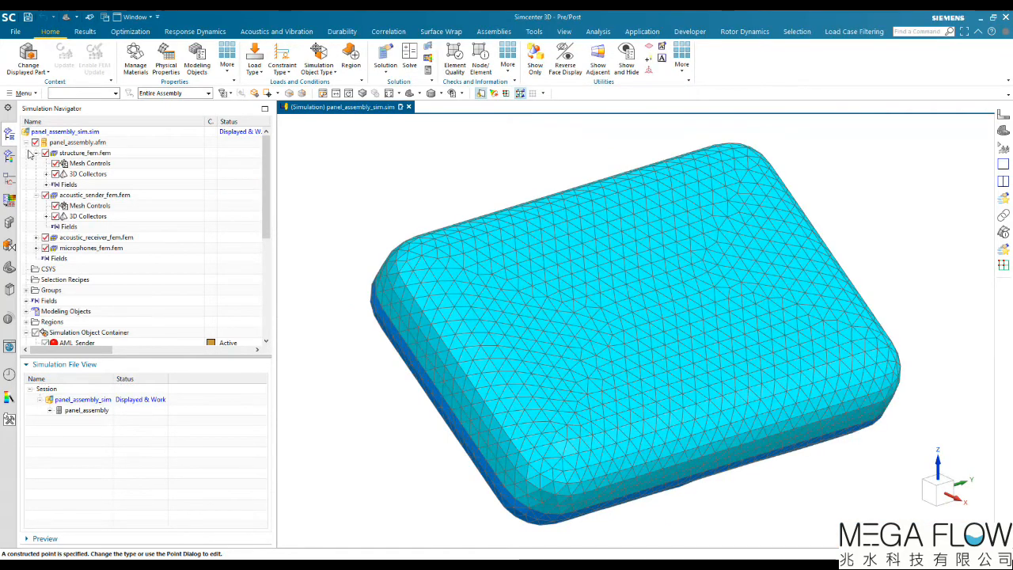
click(26, 143)
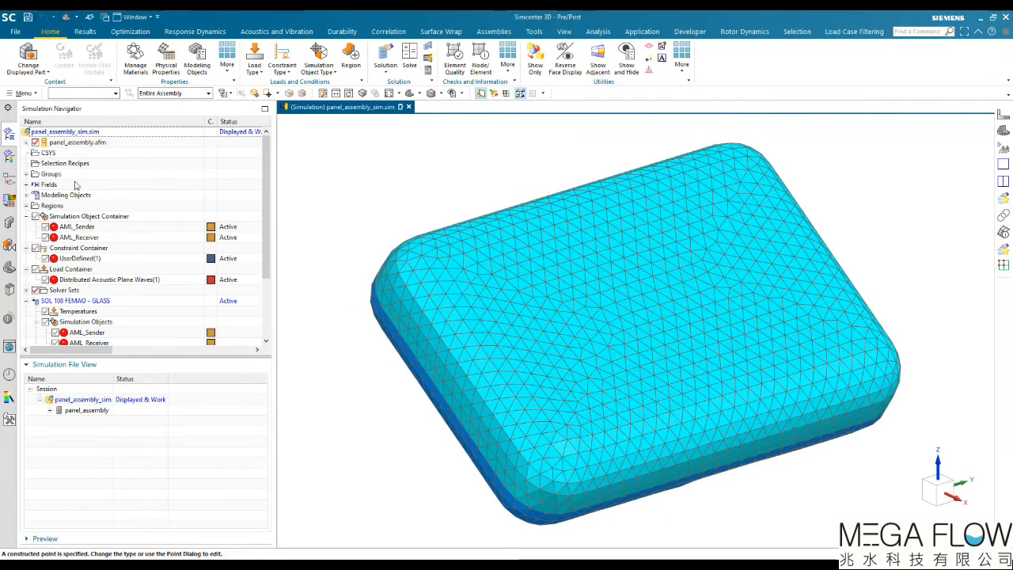
Clone the solution SOL 108 FEMAO - GLASS and rename the copy SOL 108 FEMAO - VE
scroll(49, 165, down, 2)
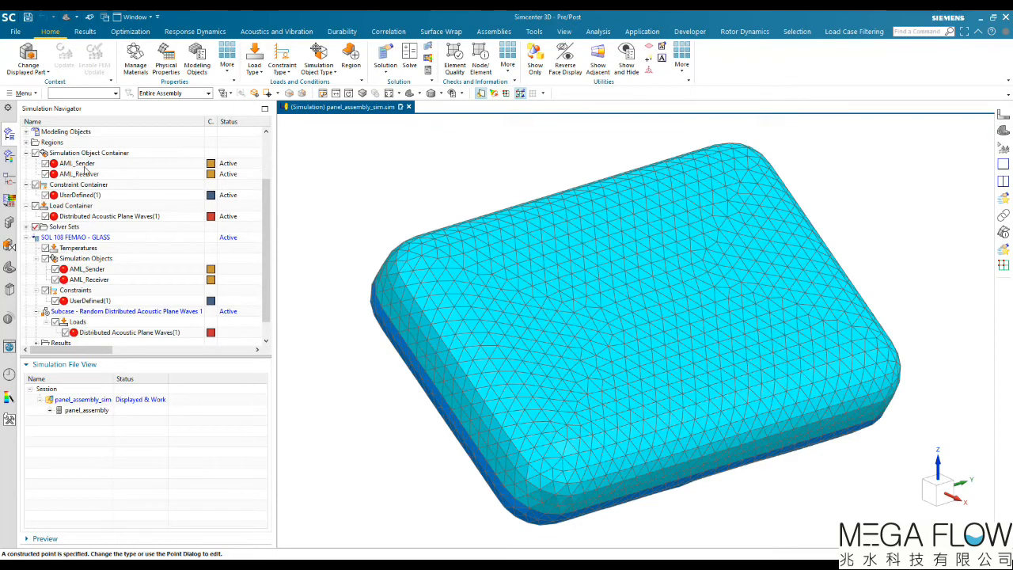
scroll(71, 166, down, 1)
right_click(77, 216)
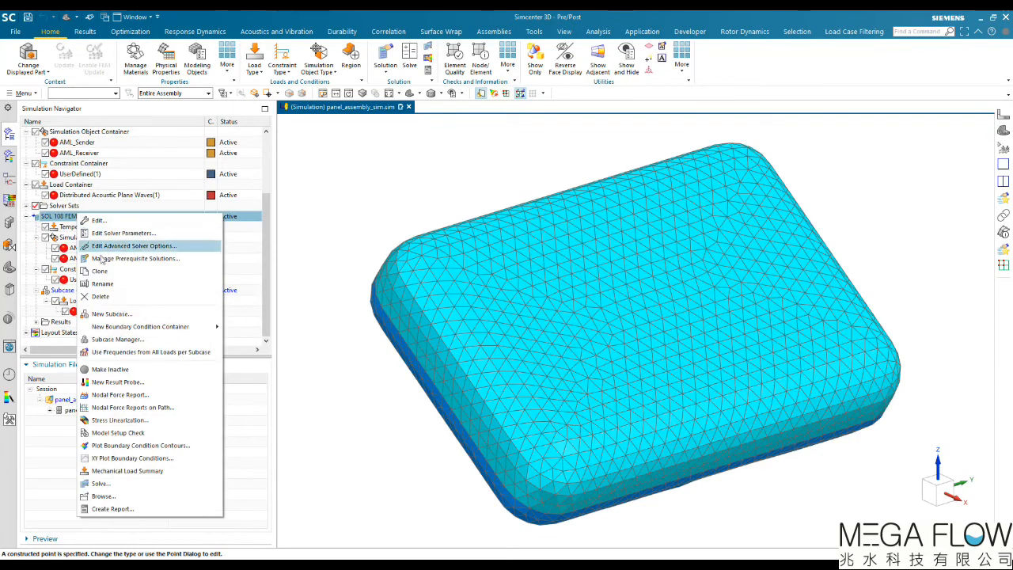
click(101, 270)
click(87, 280)
right_click(87, 280)
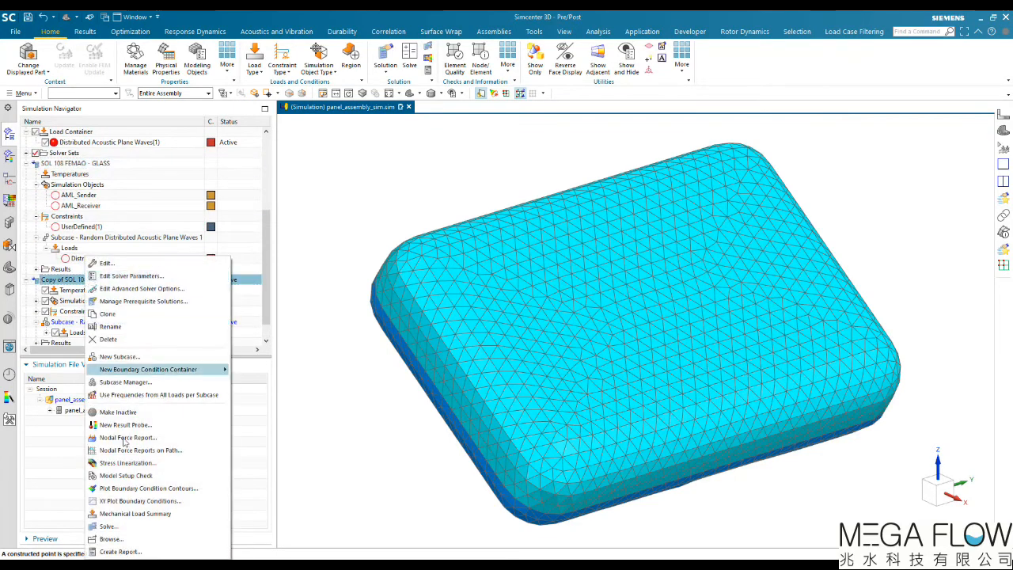
click(111, 326)
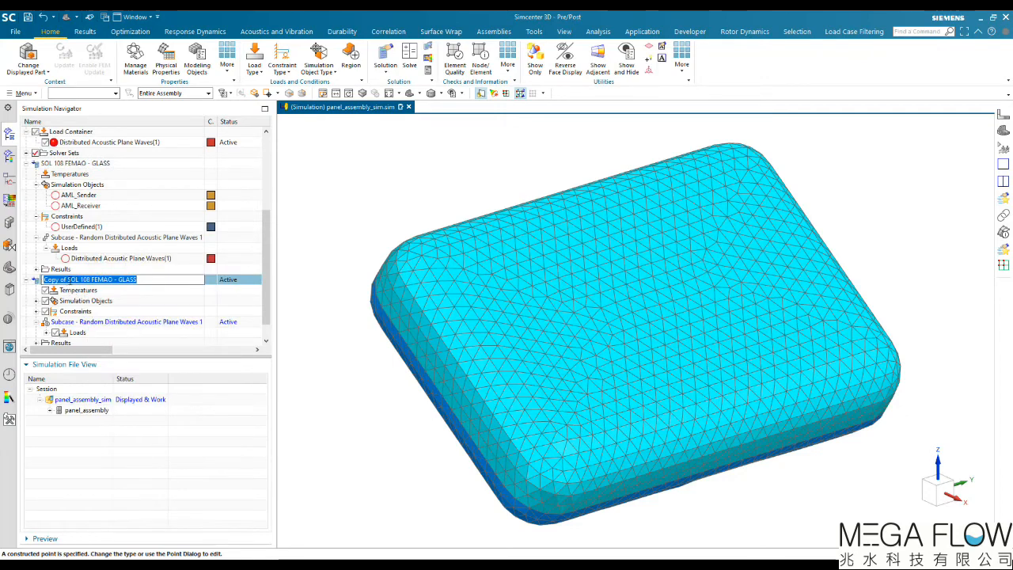
drag(70, 280, 2, 287)
text(S)
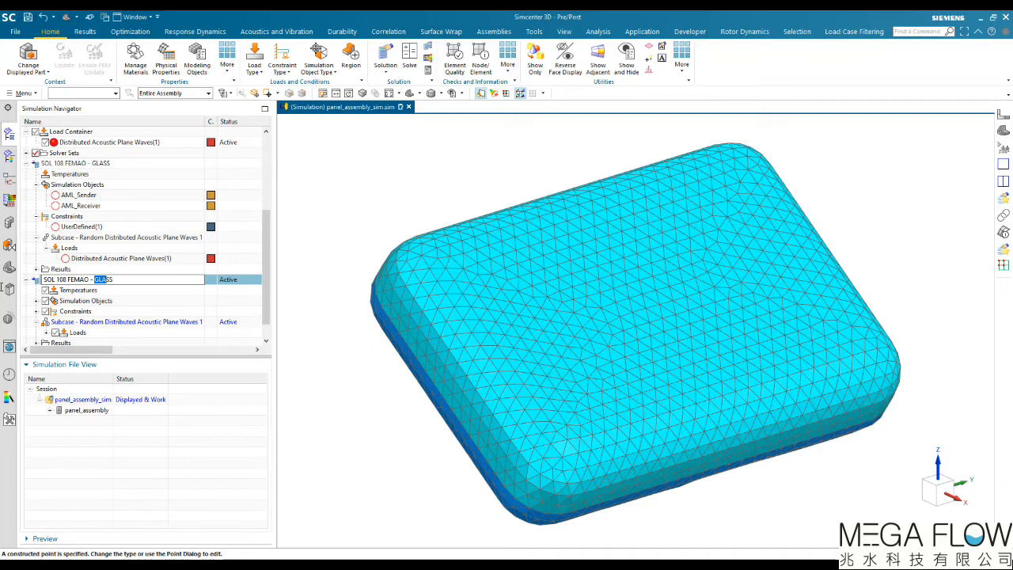
text(V)
key(Return)
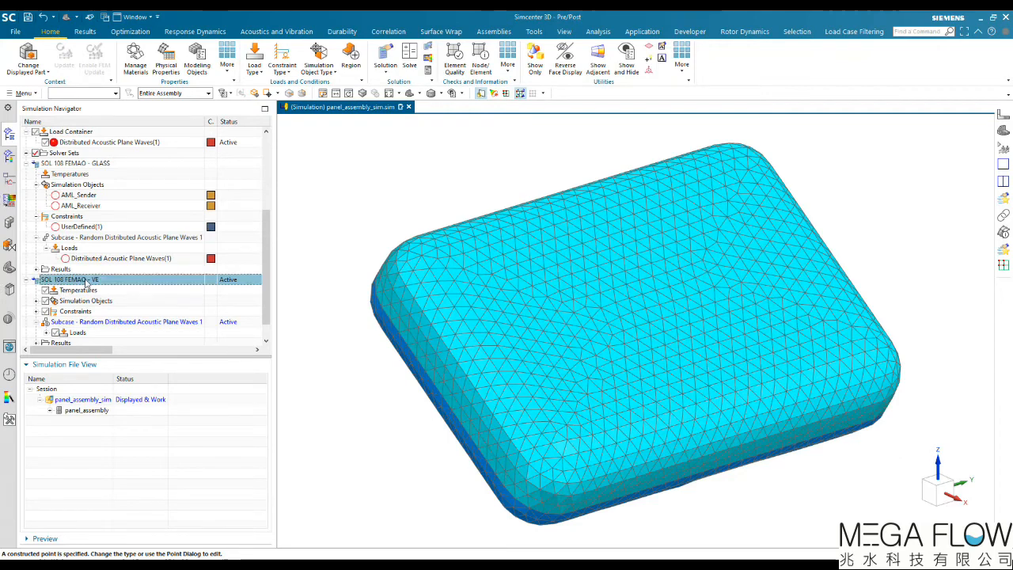
Submit the SOL 108 FEMAO - VE solution for solving with the model setup check enabled
right_click(87, 283)
click(121, 535)
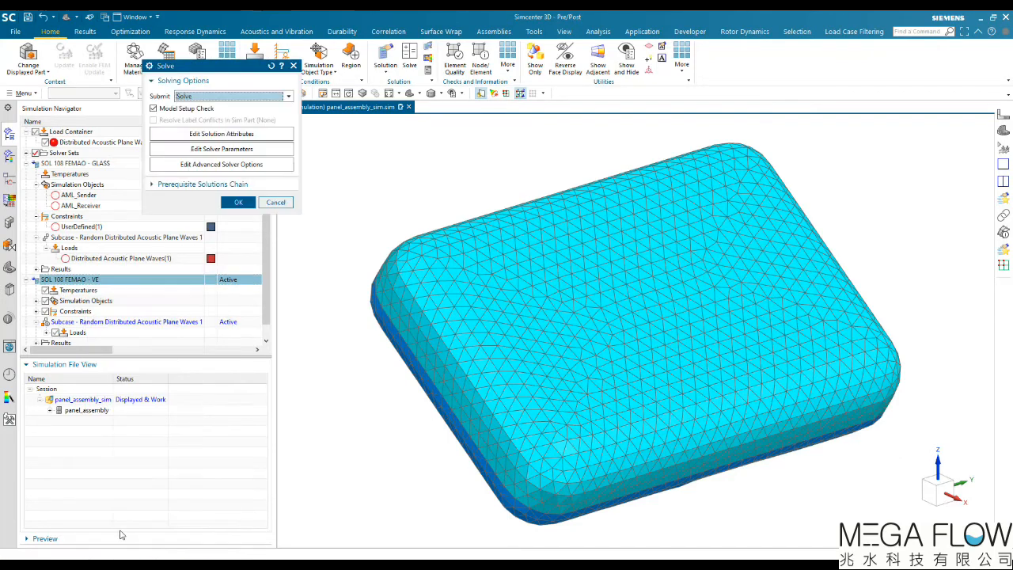
click(244, 203)
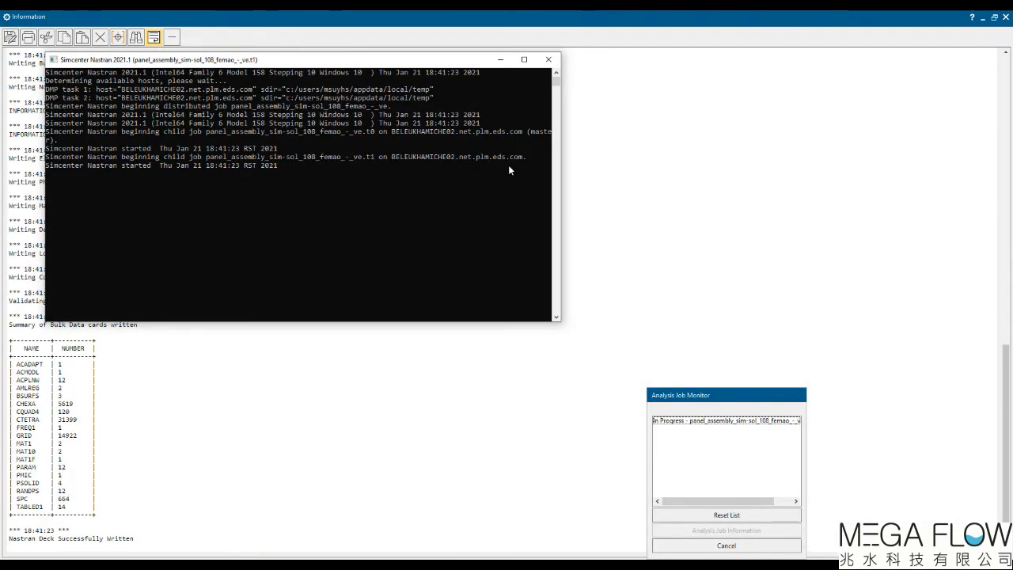
Review the information listing of the model setup check and Nastran export, and close it
click(626, 174)
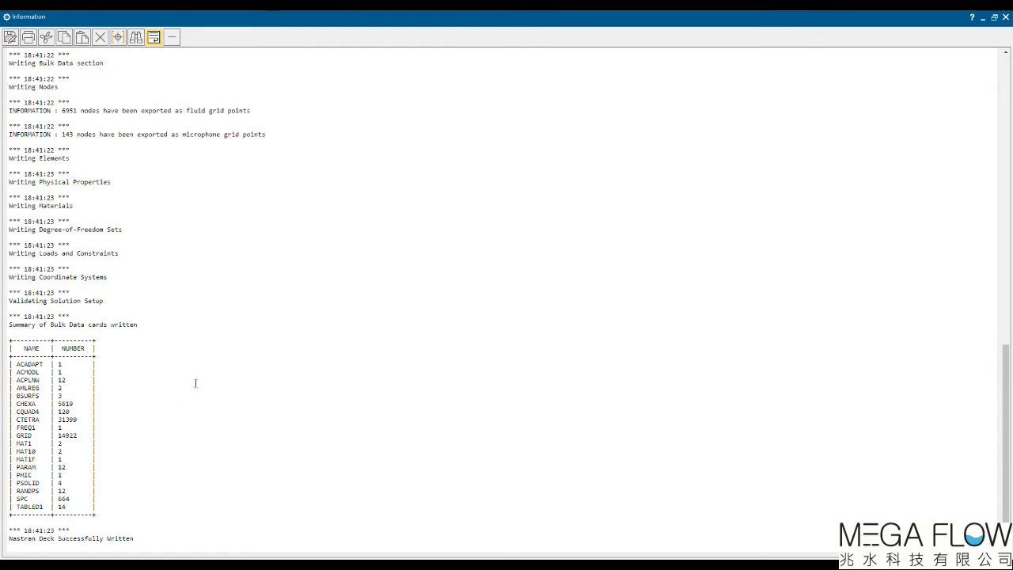
scroll(230, 329, up, 15)
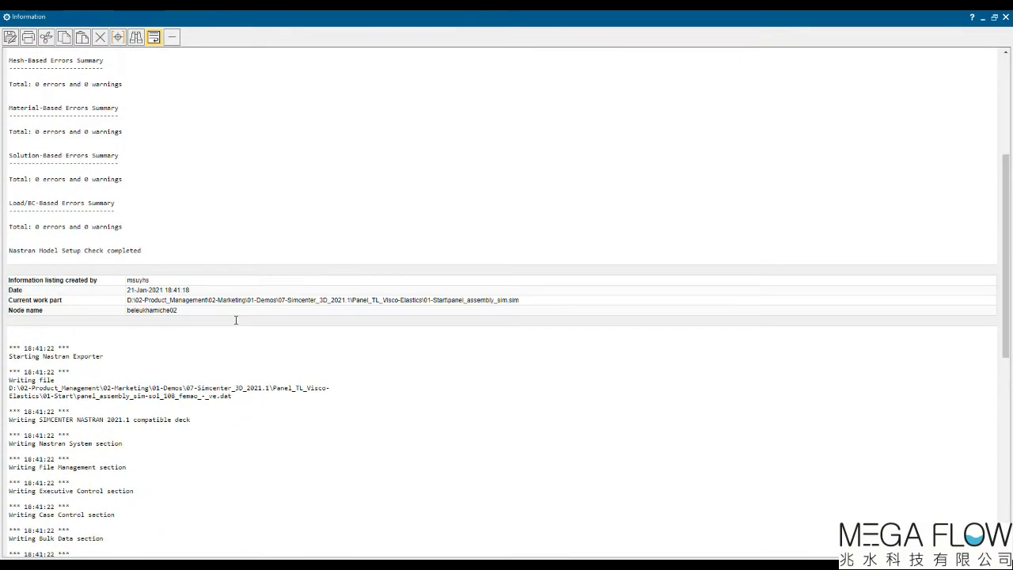
scroll(237, 317, up, 8)
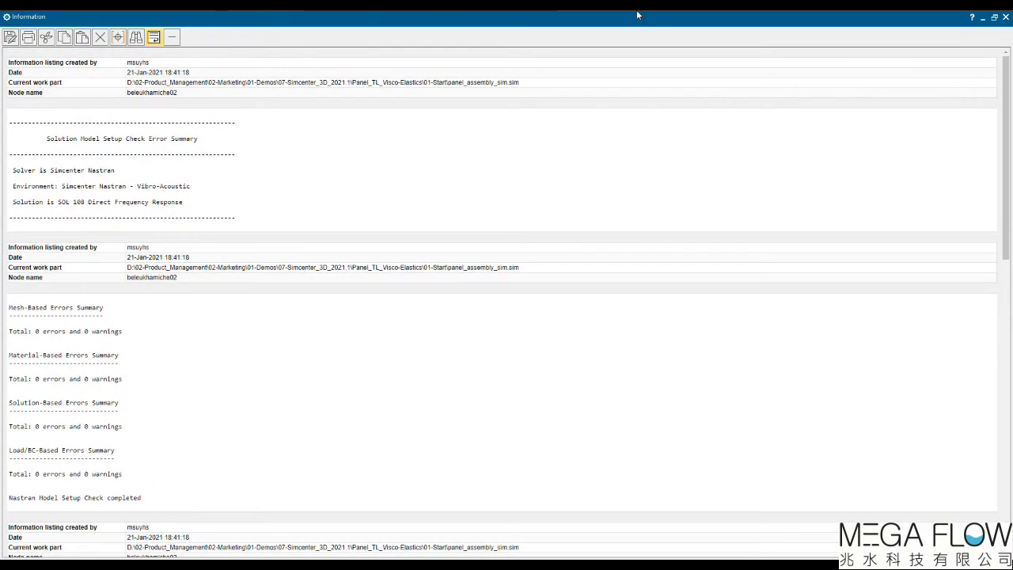
click(1005, 17)
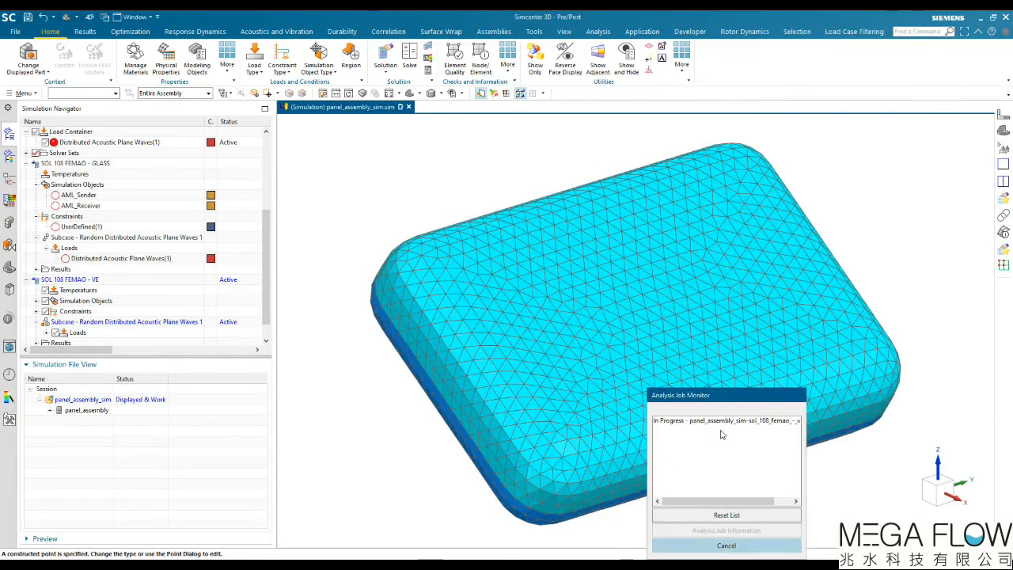
Follow the solve in the Solution Monitor until it completes, decline the message review, and reset and close the analysis job list
drag(704, 402, 354, 186)
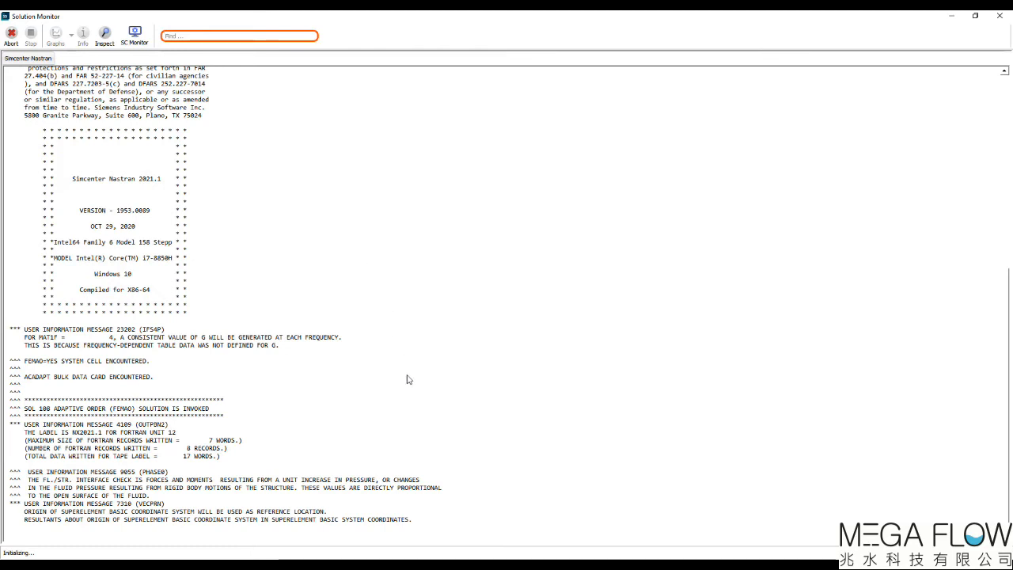
drag(28, 366, 56, 365)
click(239, 372)
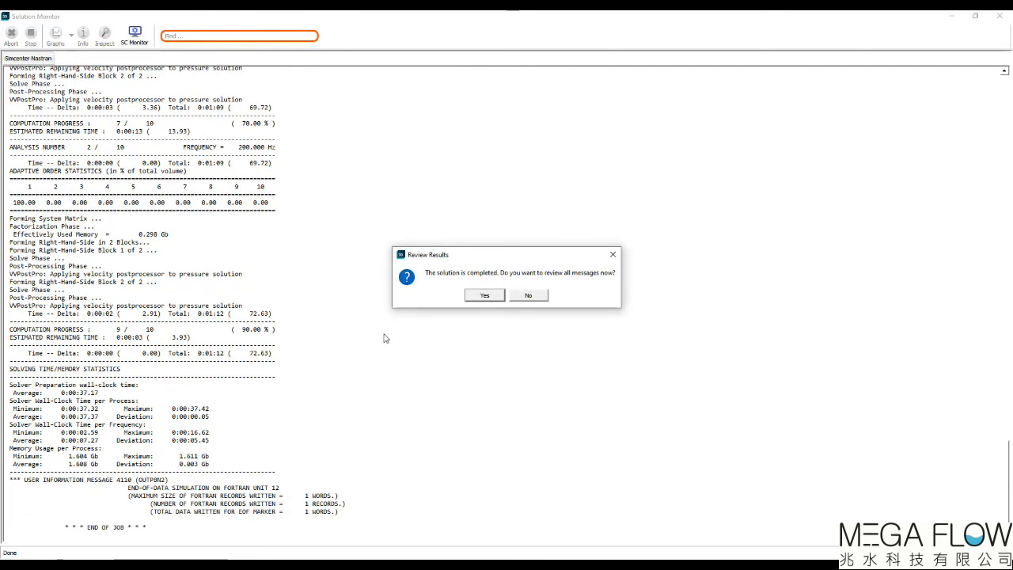
click(529, 295)
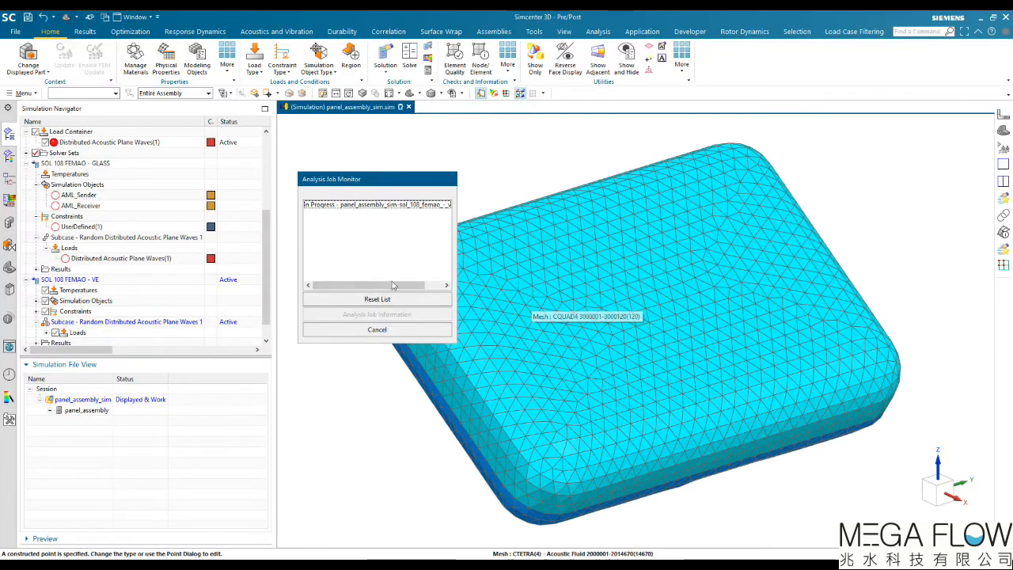
click(377, 299)
click(357, 334)
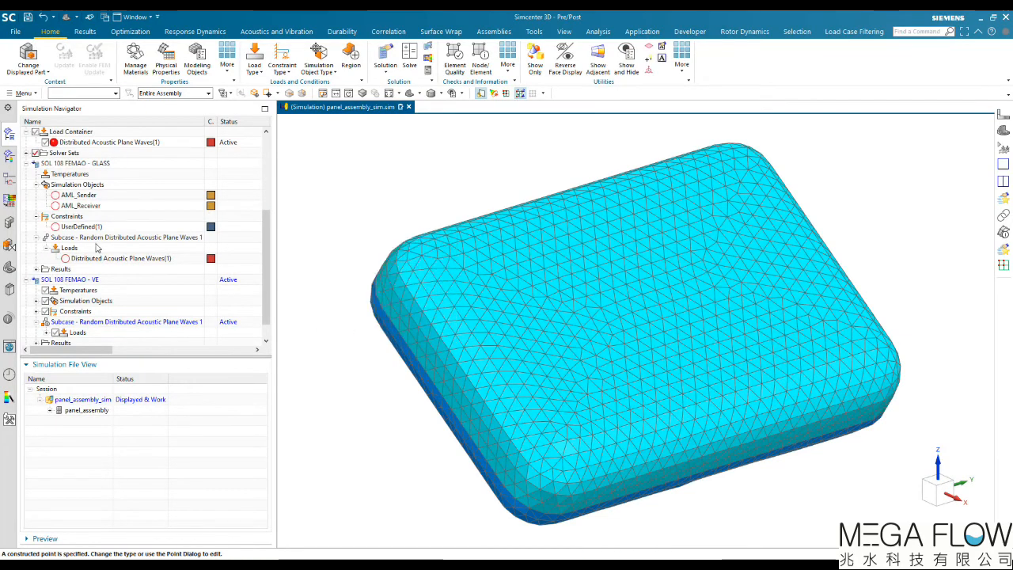
Load the Vibro Acoustic results of SOL 108 FEMAO - VE as a data source for scenario-based data visualization
scroll(73, 317, down, 1)
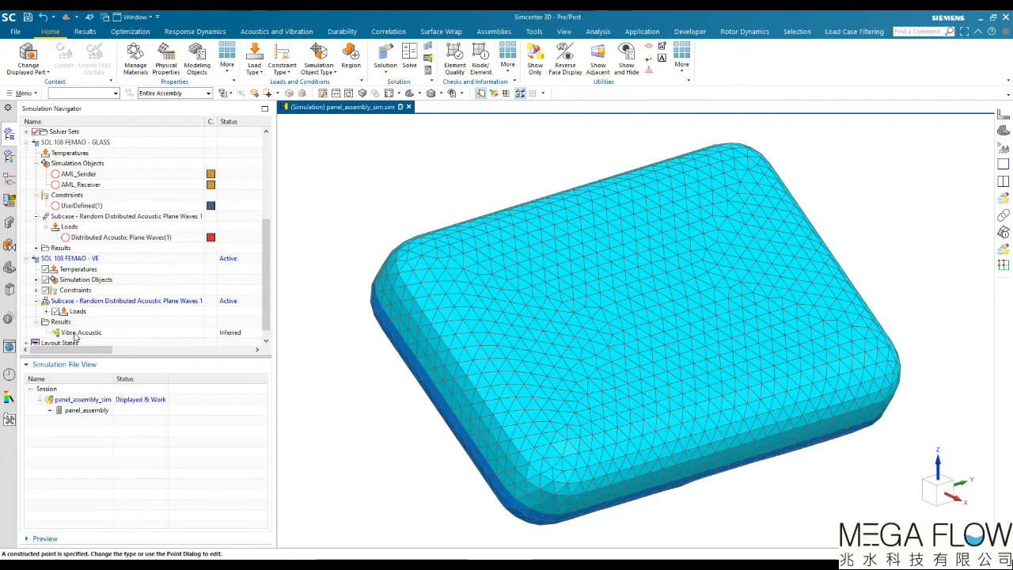
right_click(59, 332)
click(159, 429)
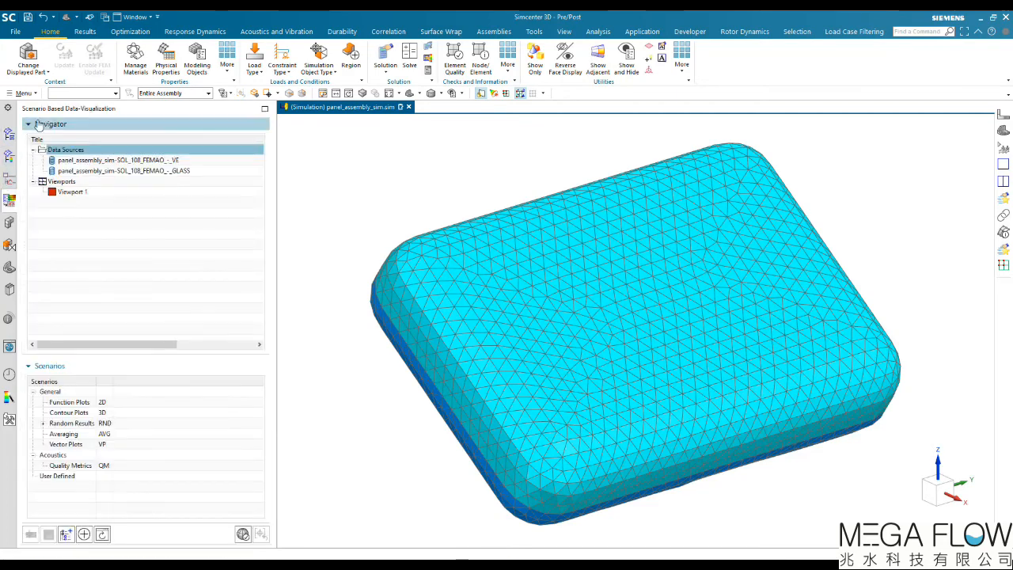
Create a Function Plots scenario in Viewport 1 from the SOL_108_FEMAO_-_GLASS results to plot transmission loss over frequency
click(171, 172)
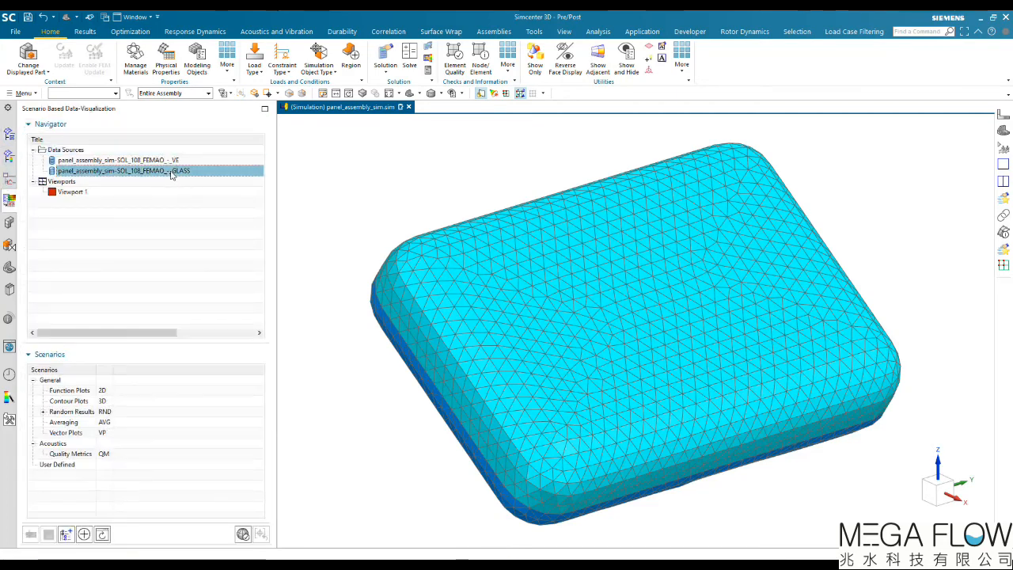
click(88, 391)
click(30, 534)
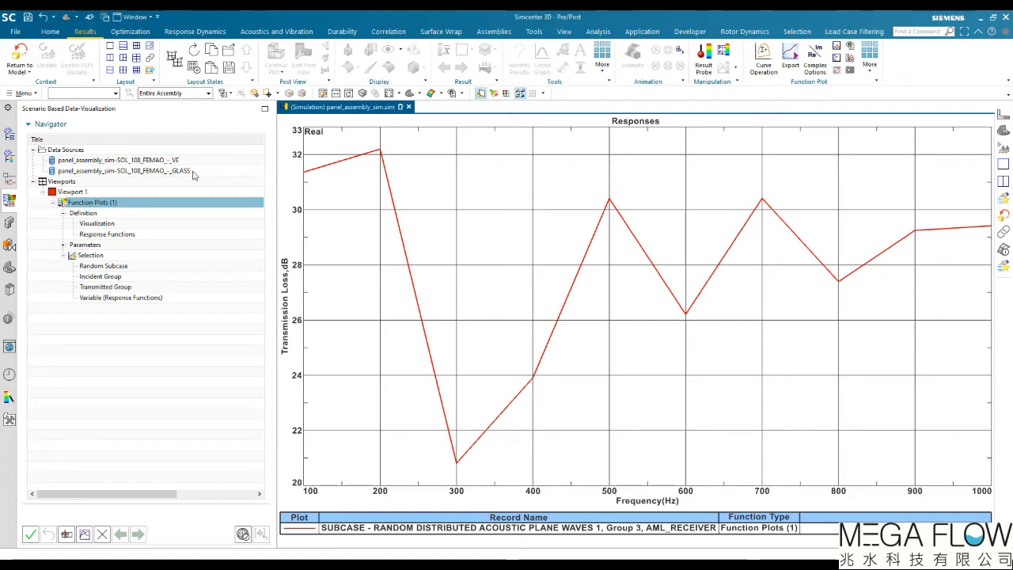
Add a Function Plots scenario for the SOL_108_FEMAO_-_VE results to Viewport 1, overlaying its transmission loss on the glass curve
click(163, 160)
click(95, 435)
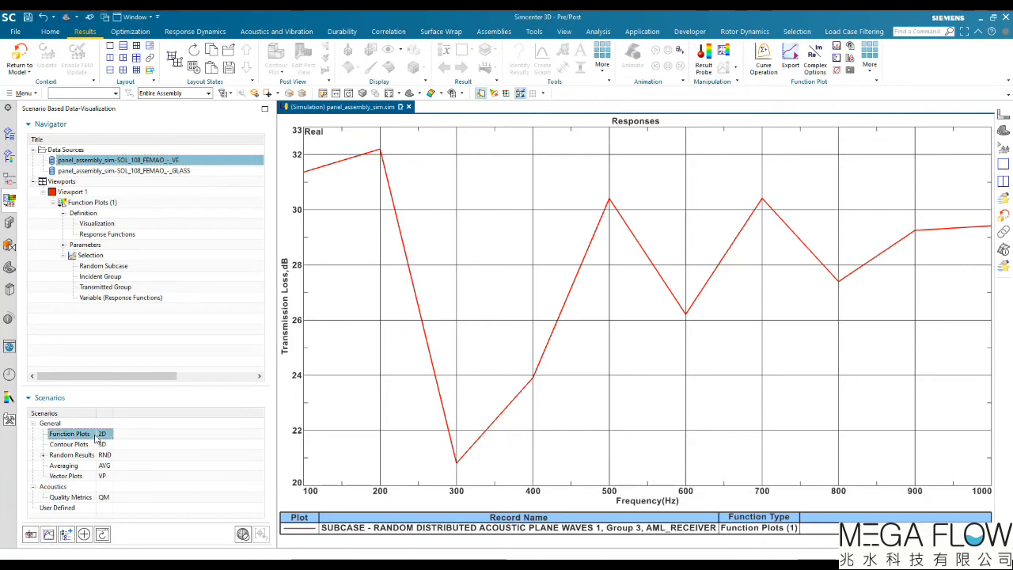
click(49, 534)
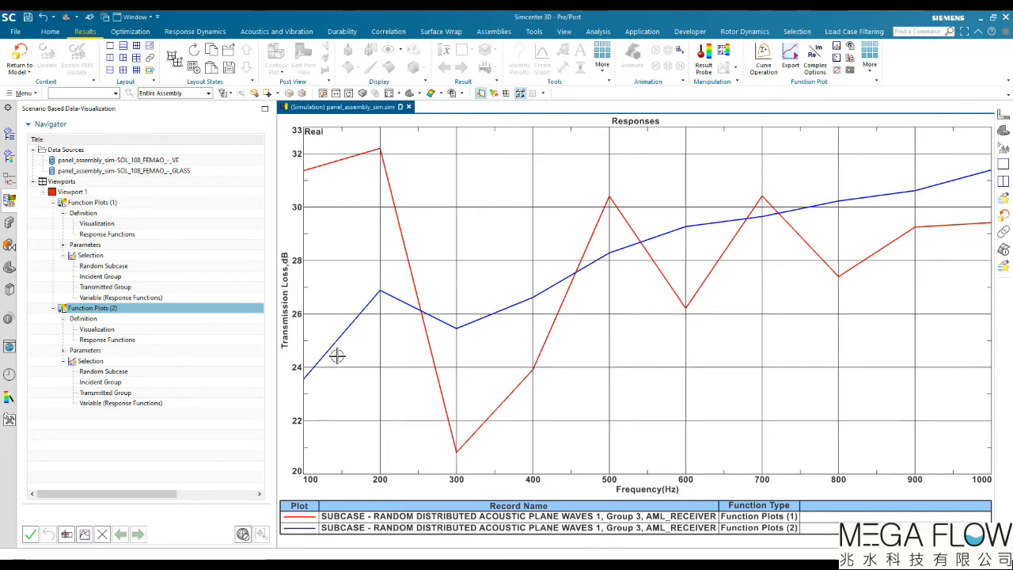
Probe both transmission loss curves with a SingleX probe, moving it from 600 Hz to 900 Hz
click(932, 185)
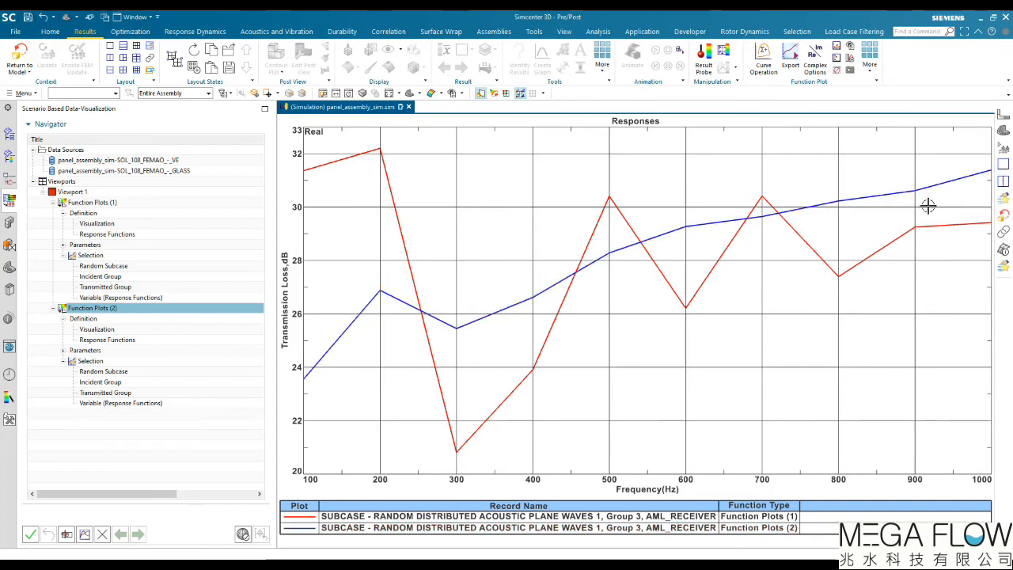
right_click(893, 220)
mouse_move(903, 242)
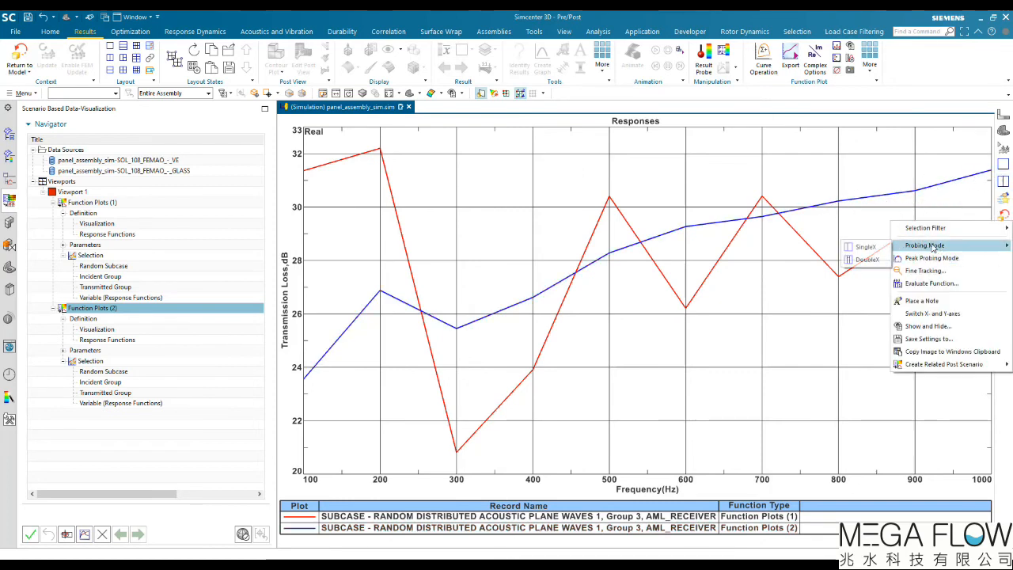
click(858, 246)
drag(686, 155, 915, 150)
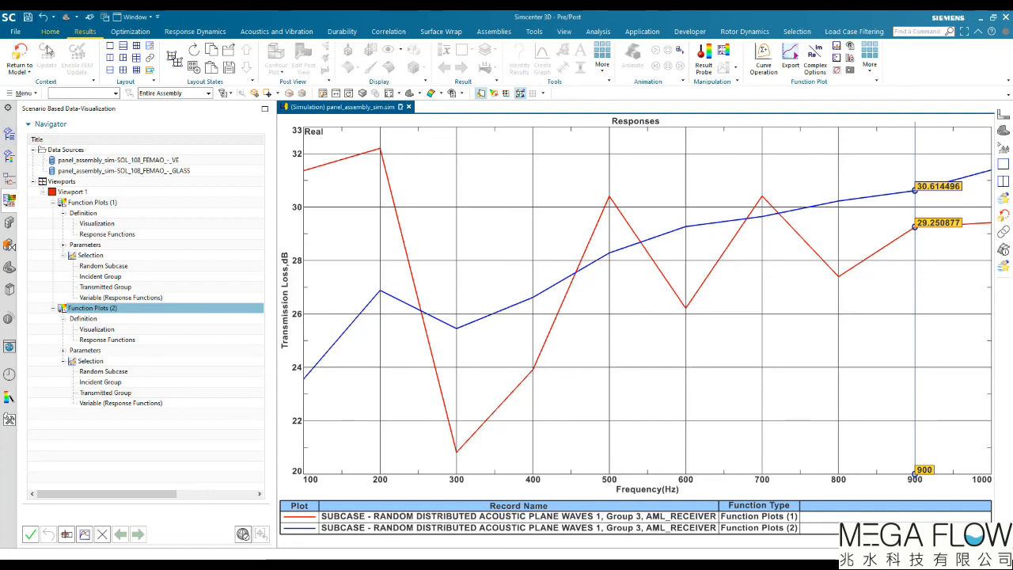
Return to the simulation tree and select the Distributed Acoustic Plane Waves(1) load of the glass solution
click(10, 137)
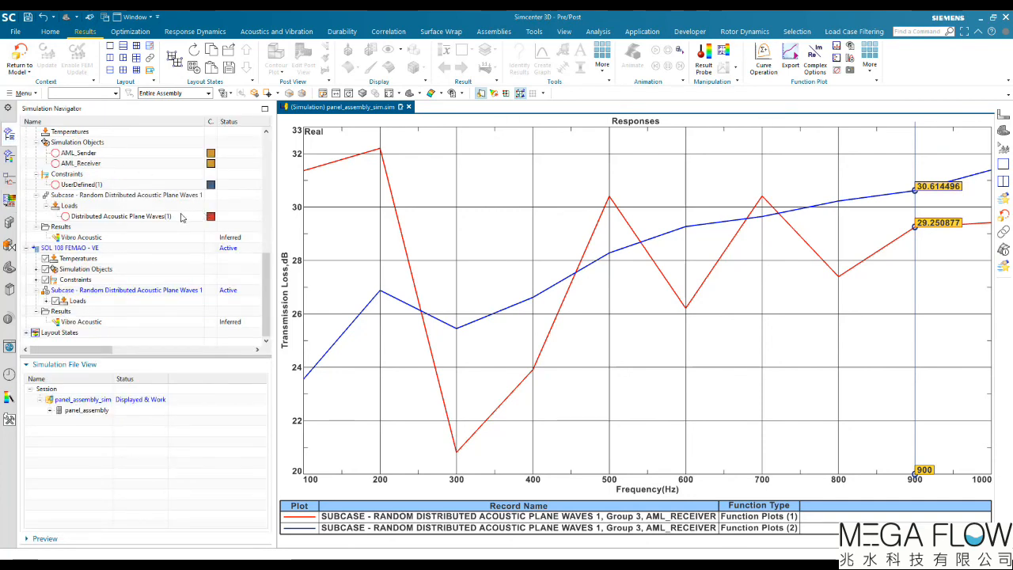
click(181, 216)
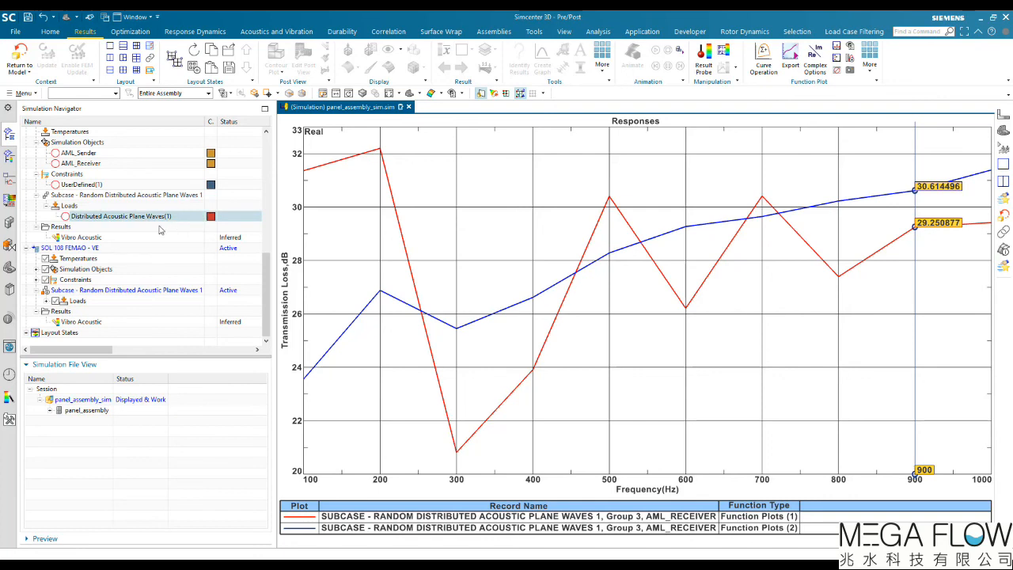